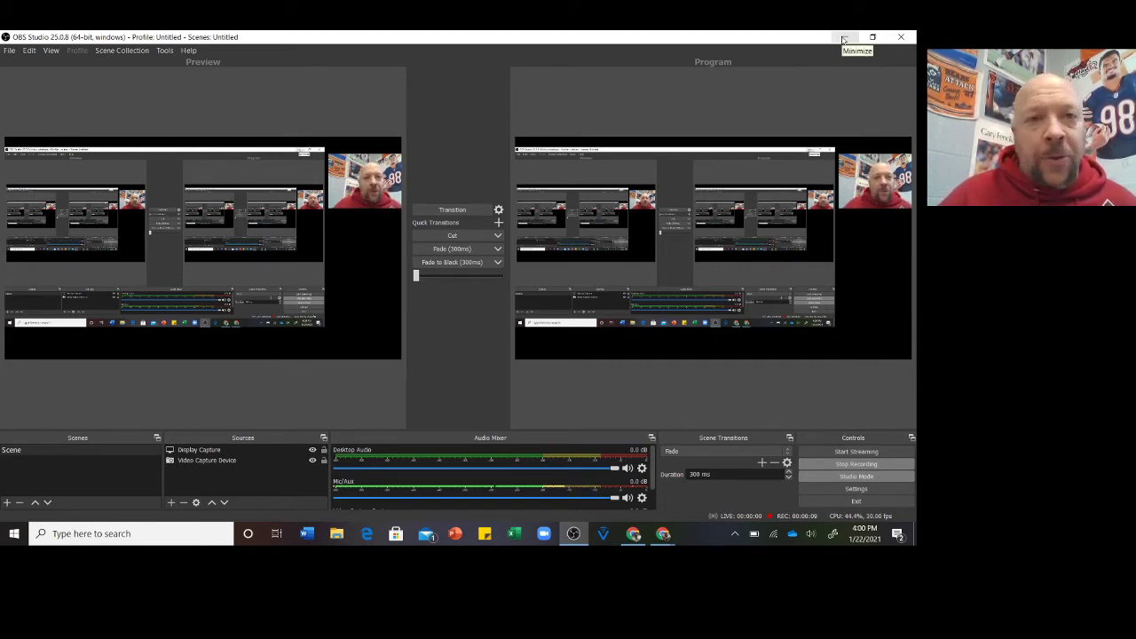
Step: Minimize OBS Studio so Chrome's Google new tab page is visible
left_click(843, 40)
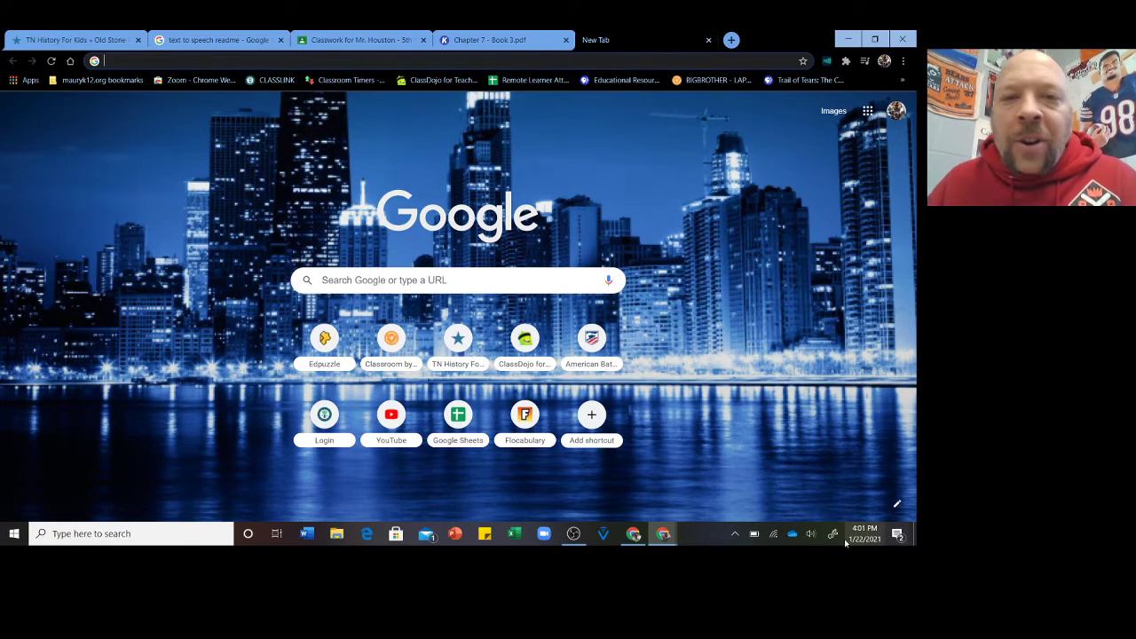
Step: Search Google for 'text to speech readme' using the suggested completion
left_click(867, 111)
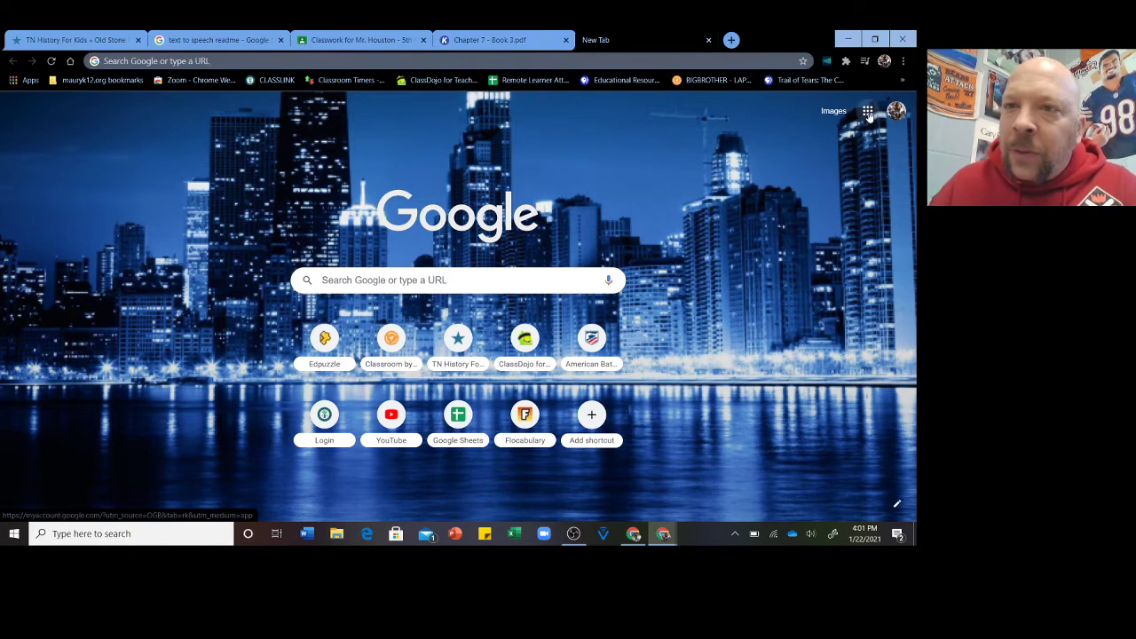
scroll(825, 284, "down", 6)
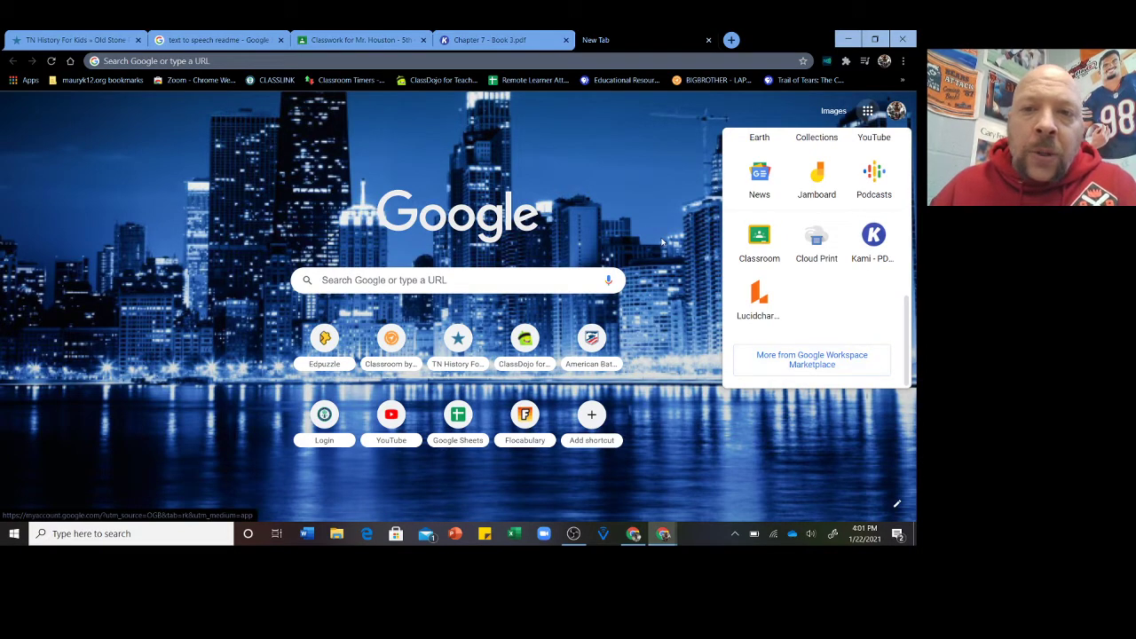
left_click(446, 280)
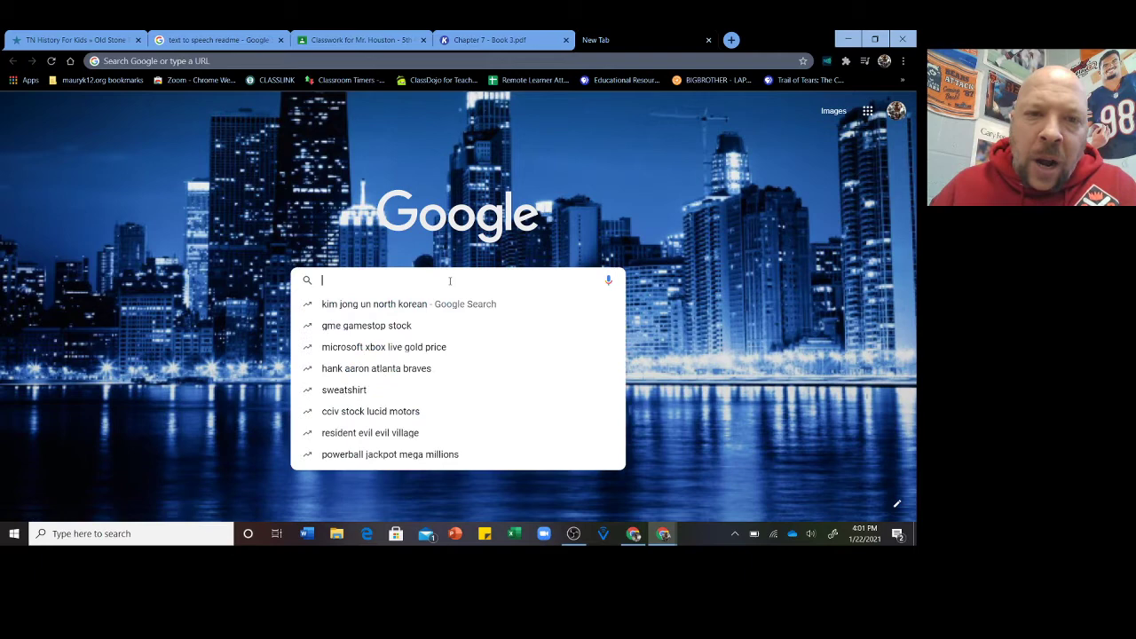
type("text")
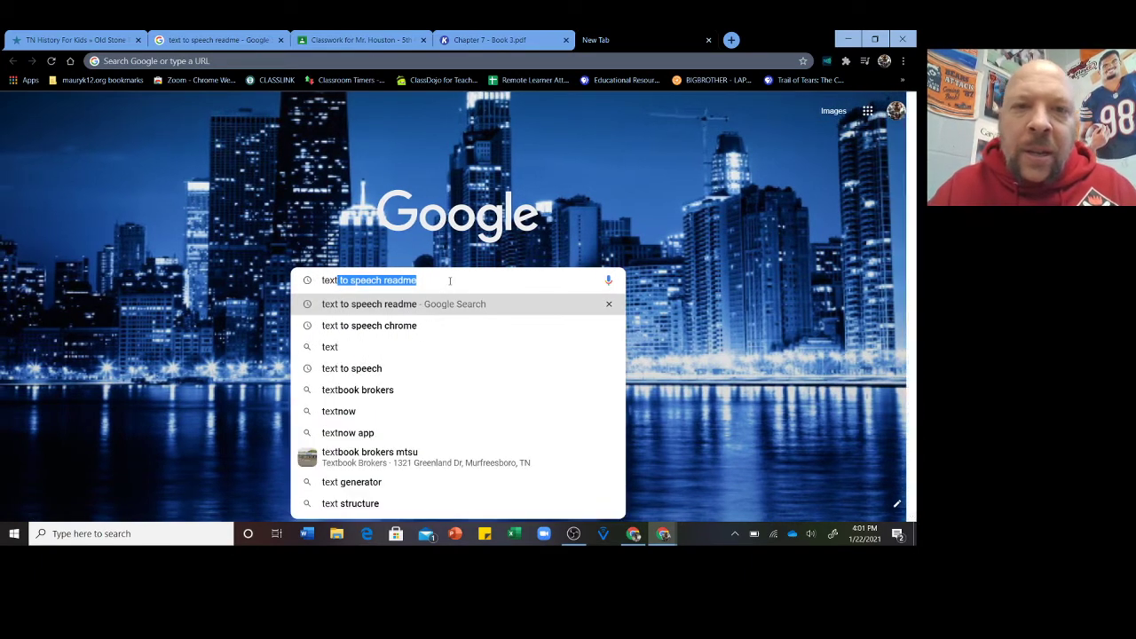
key("Right")
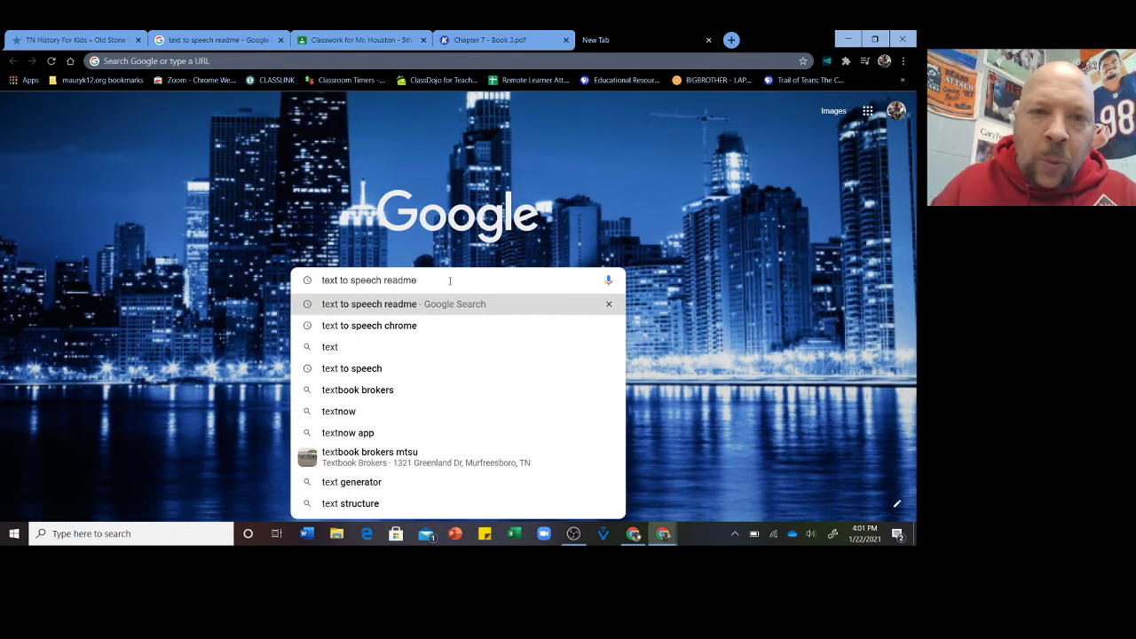
key("Return")
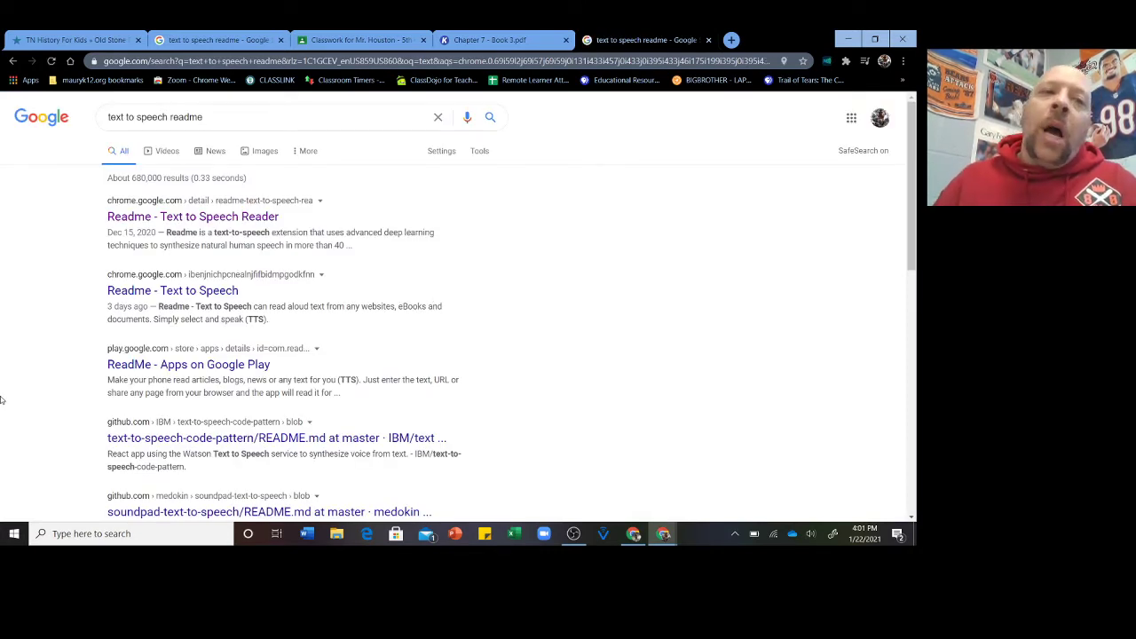
Step: Open the Readme - Text to Speech Reader store listing and unpin Readme from the toolbar
left_click(206, 221)
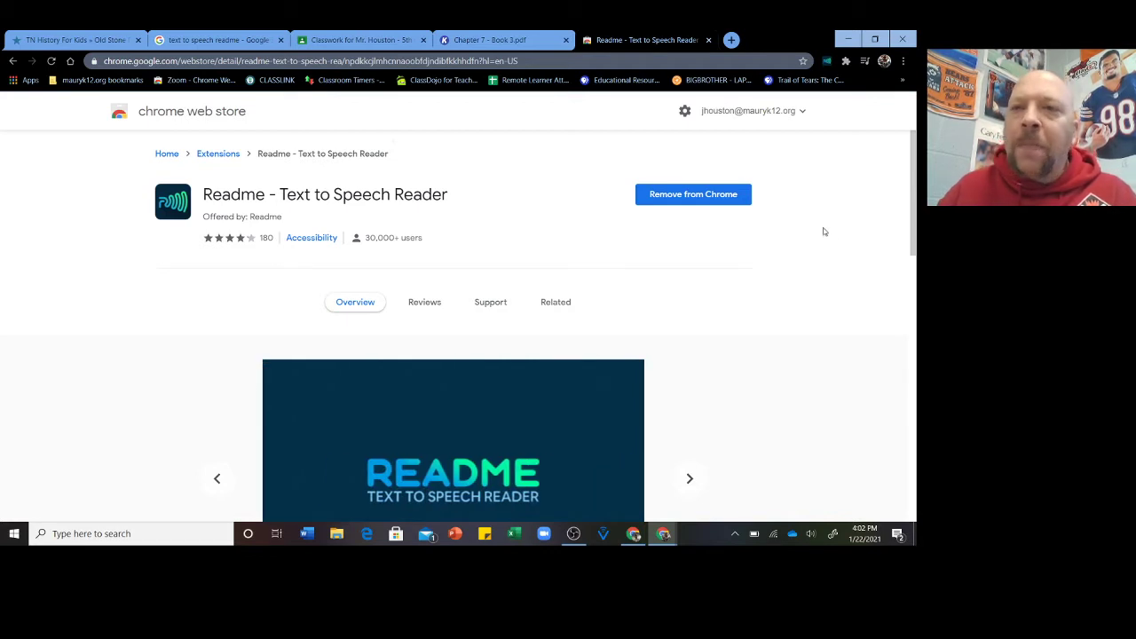
left_click(845, 62)
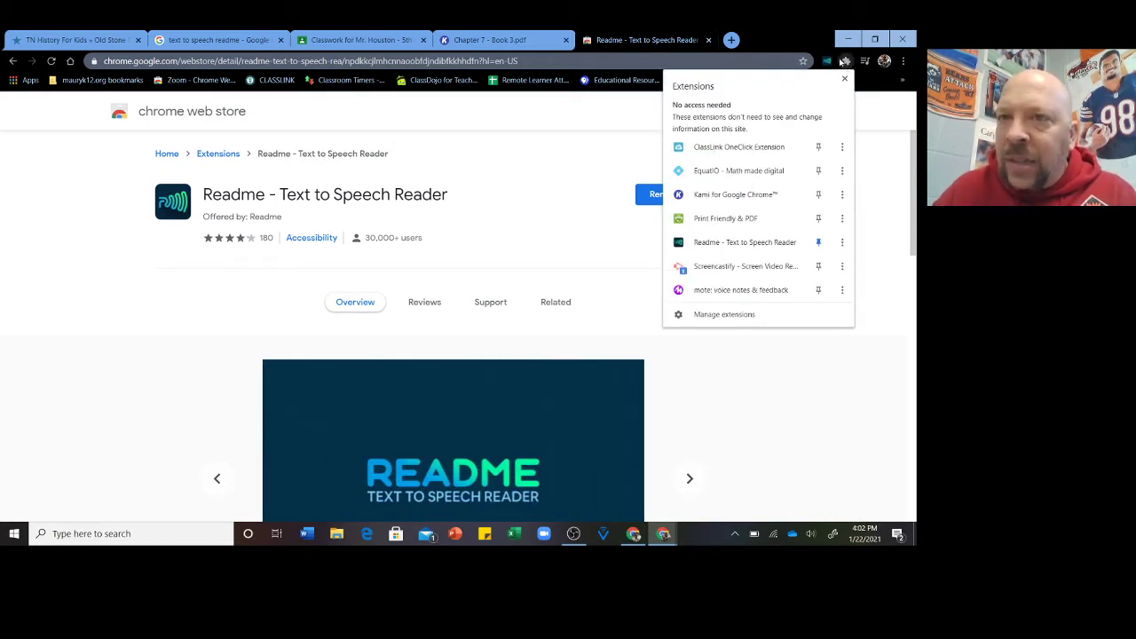
left_click(819, 245)
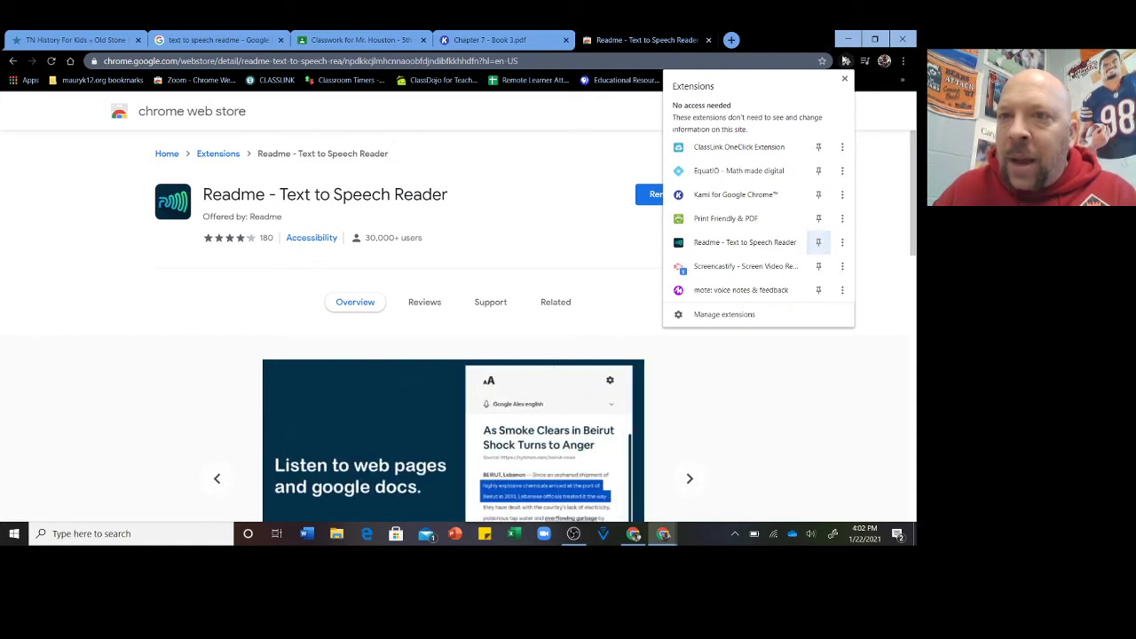
left_click(891, 281)
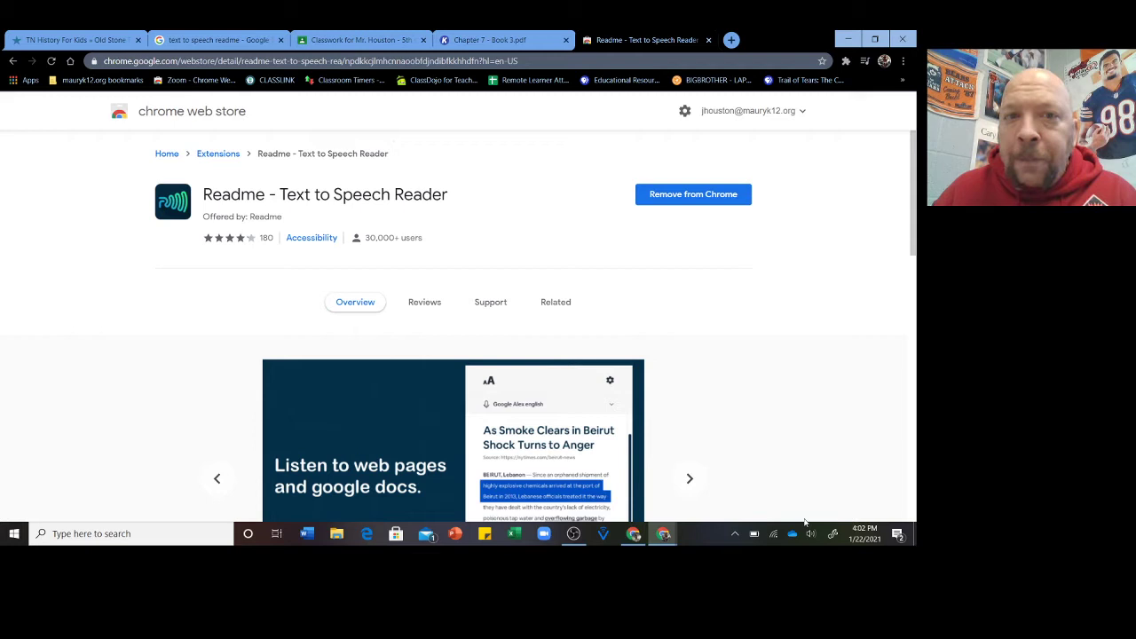
Step: Select the listing title to view its context options, then pin Readme back to the toolbar
left_click_drag(204, 191, 429, 195)
right_click(428, 196)
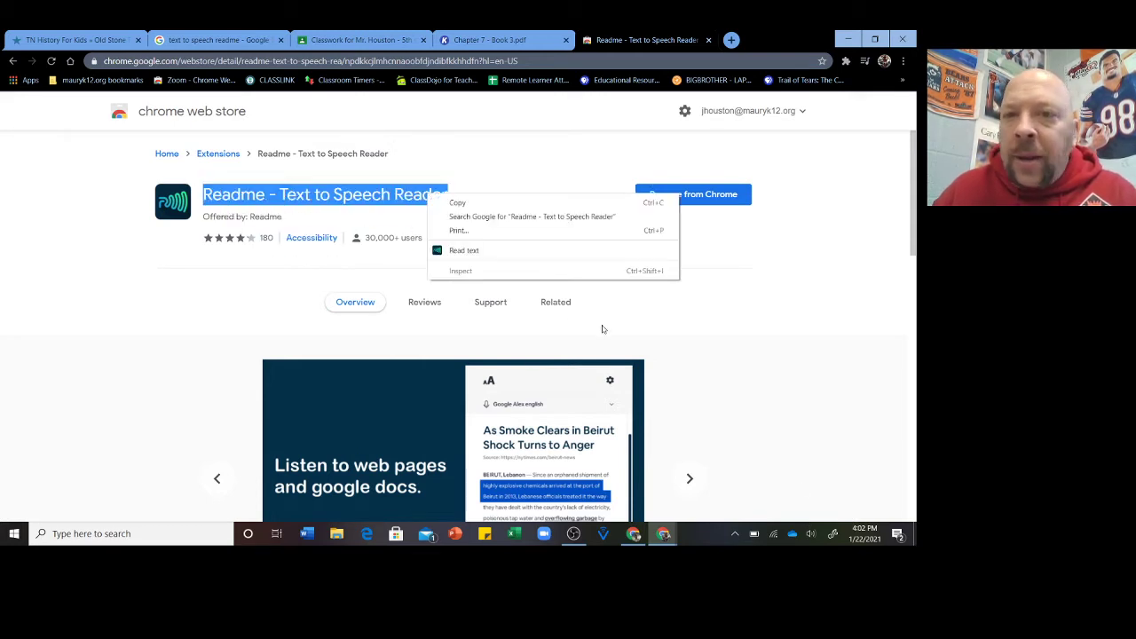
left_click(790, 336)
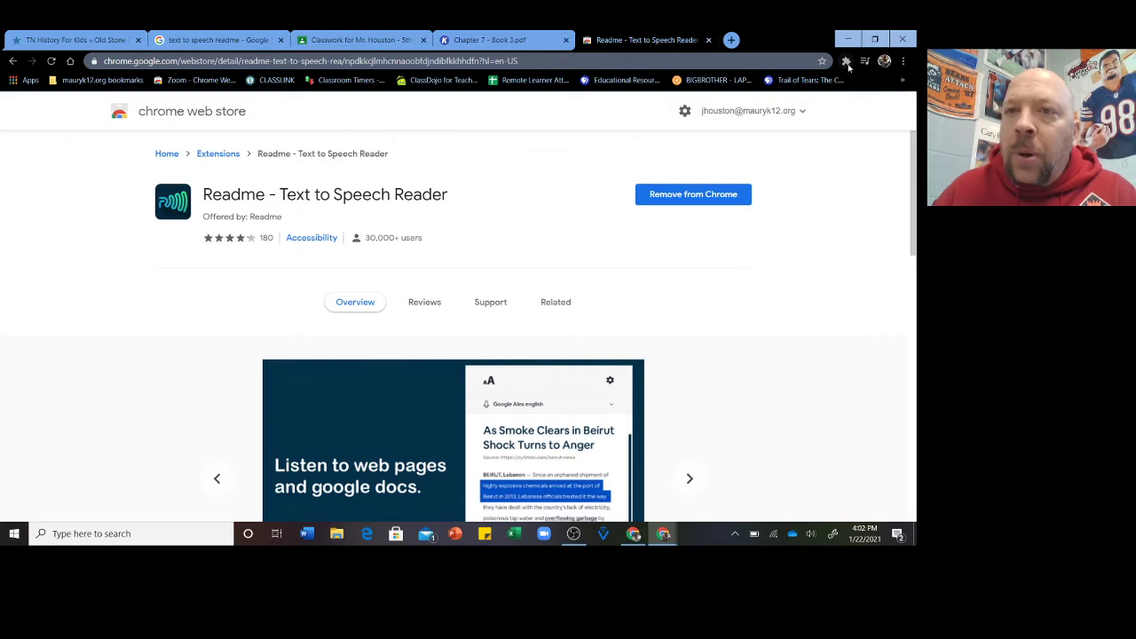
left_click(845, 60)
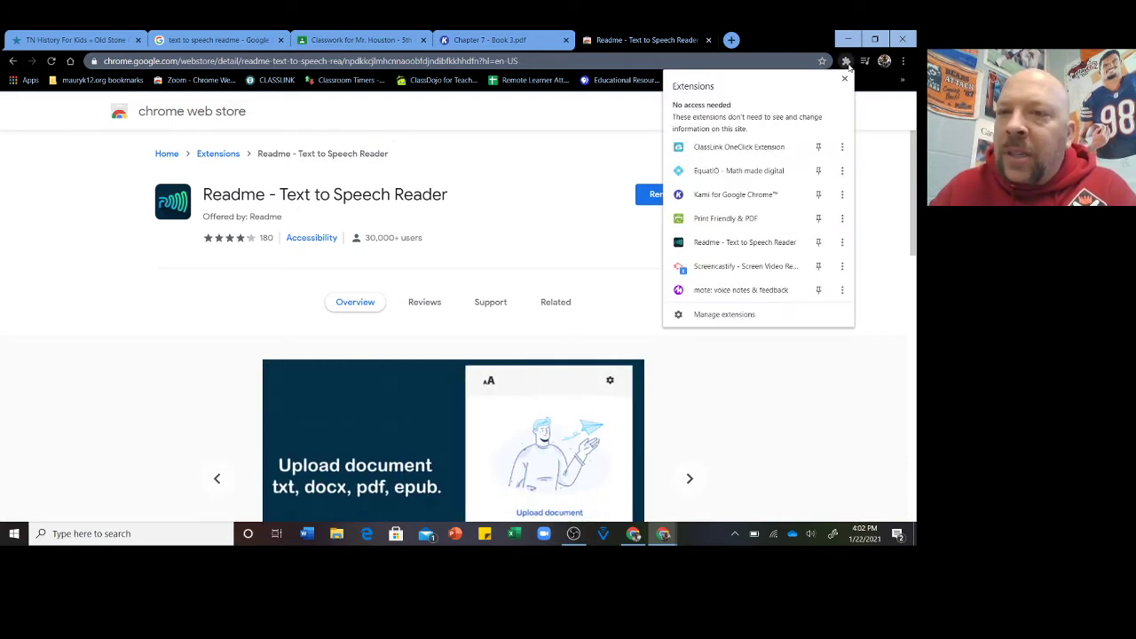
left_click(818, 242)
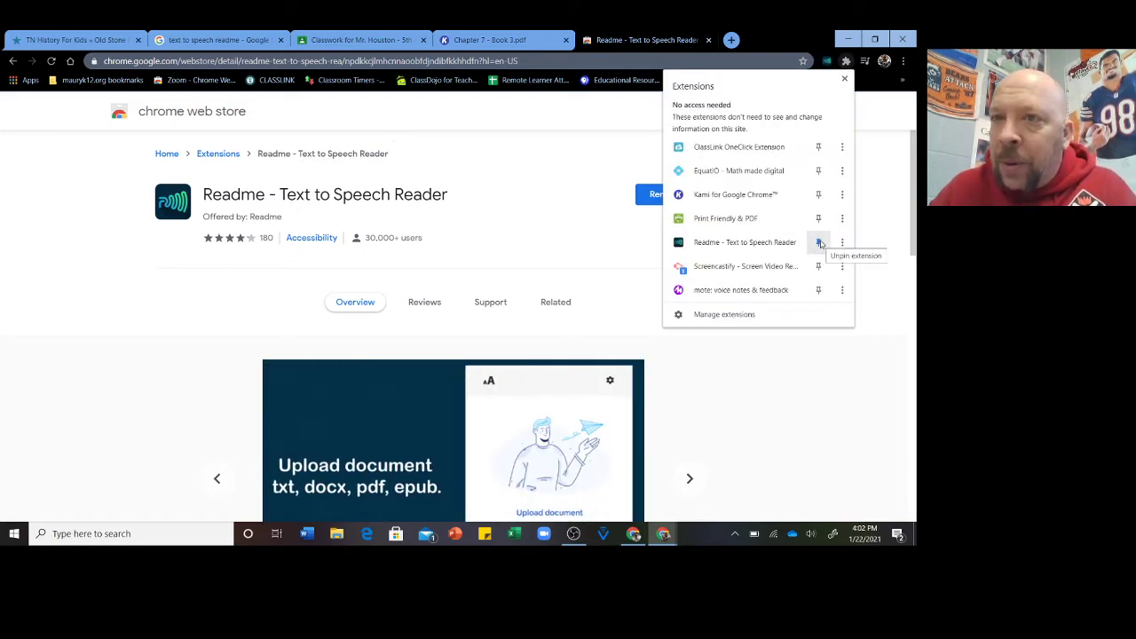
left_click(887, 234)
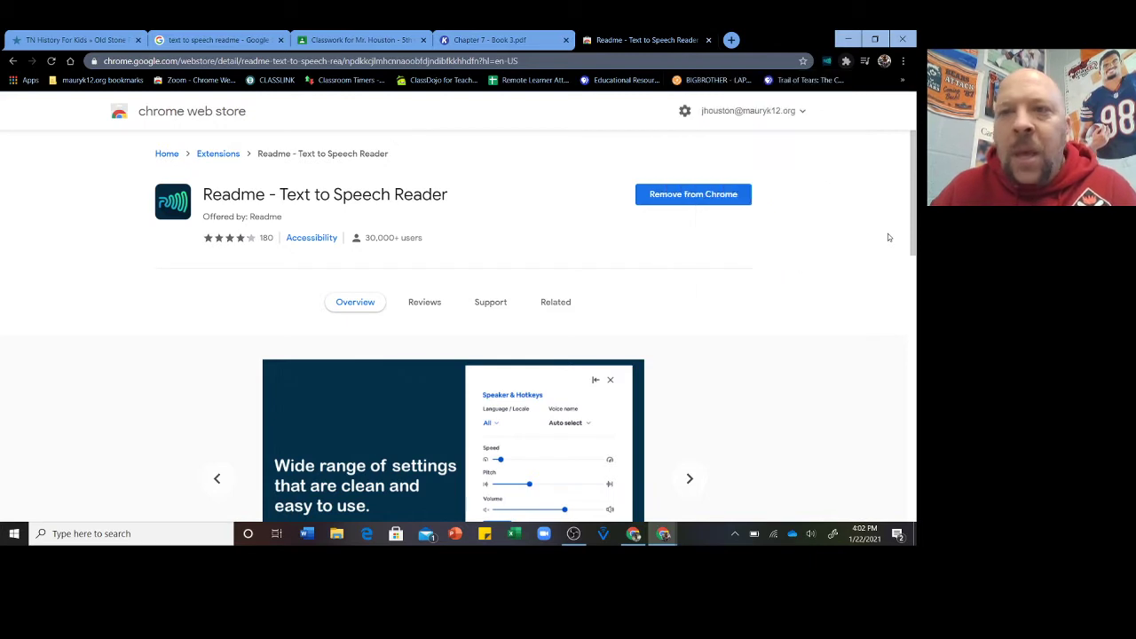
Step: In the Readme reader, pick the US English (Caroline) voice, then close the reader tab
left_click(827, 66)
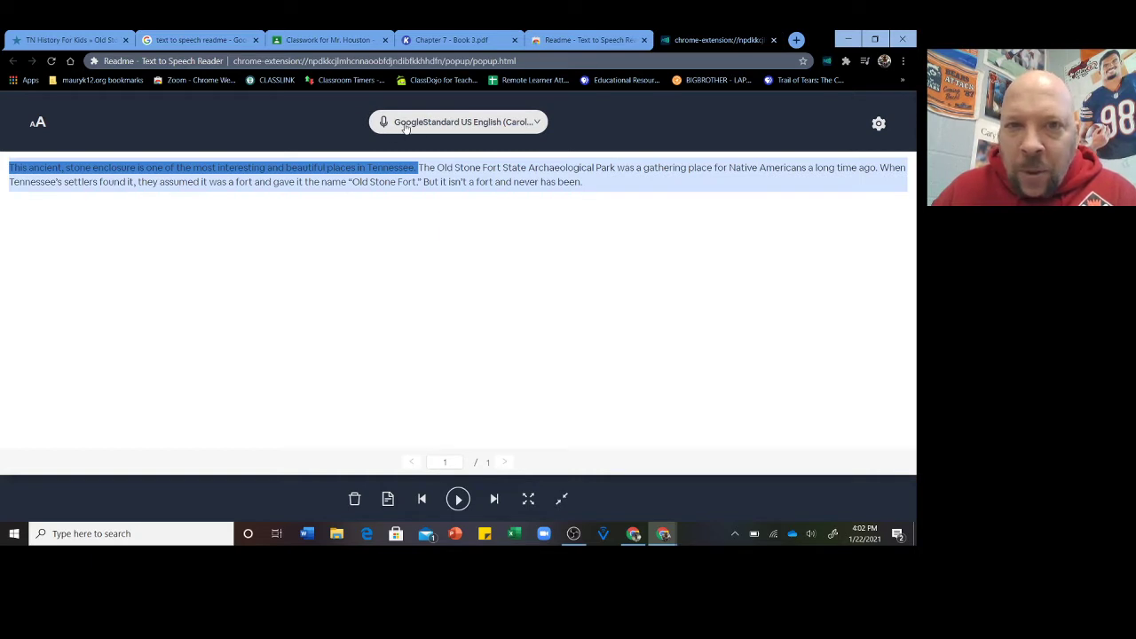
left_click(539, 123)
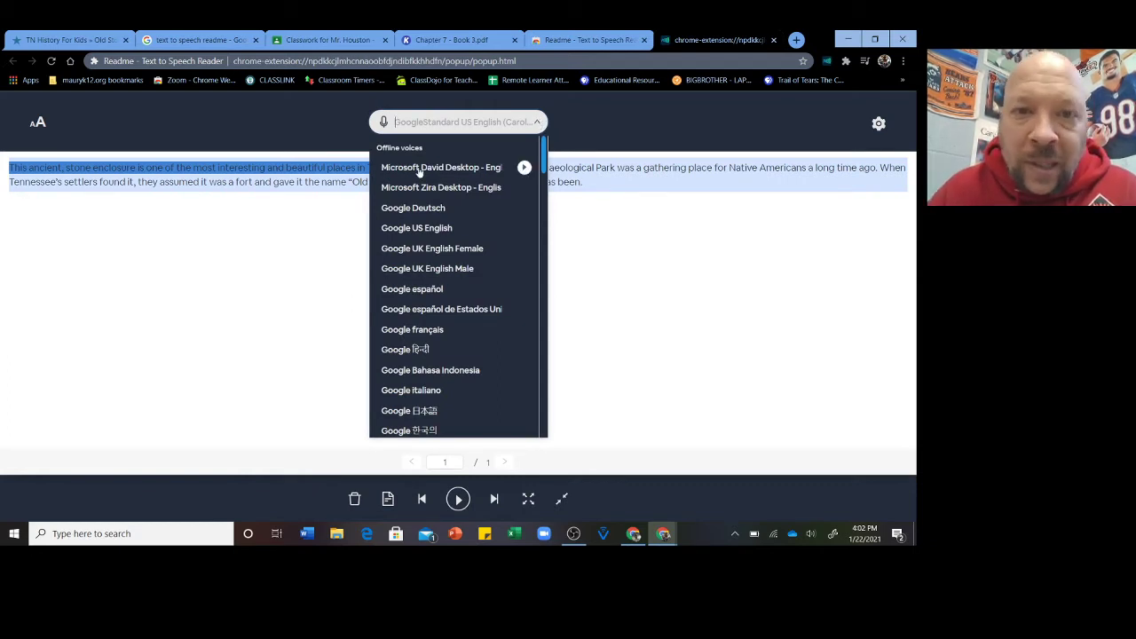
scroll(424, 321, "down", 10)
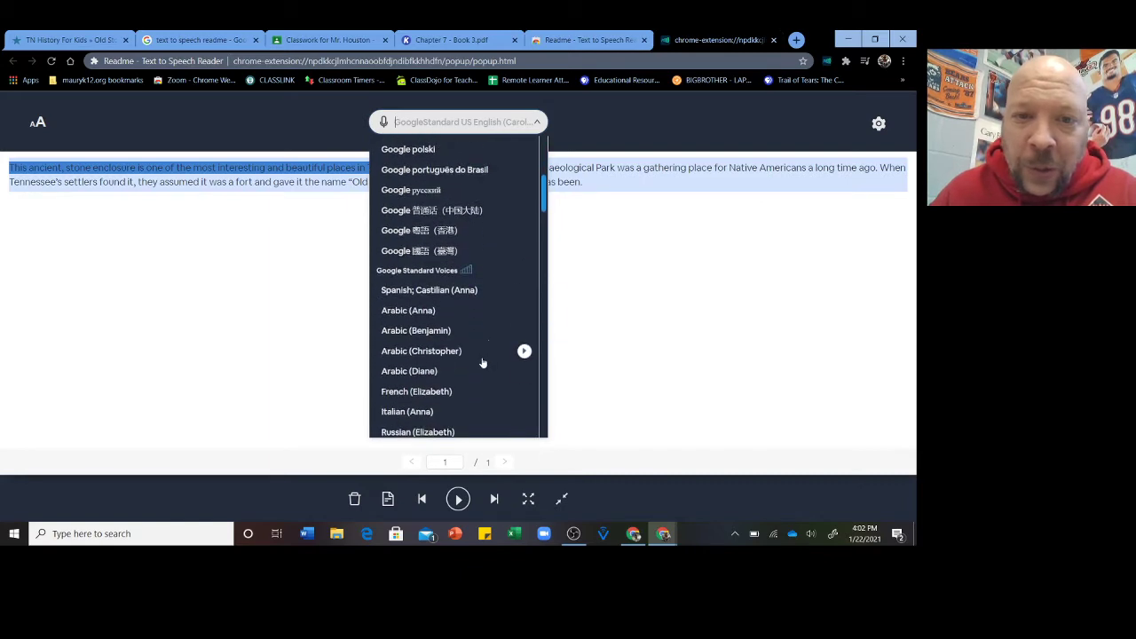
scroll(468, 346, "down", 6)
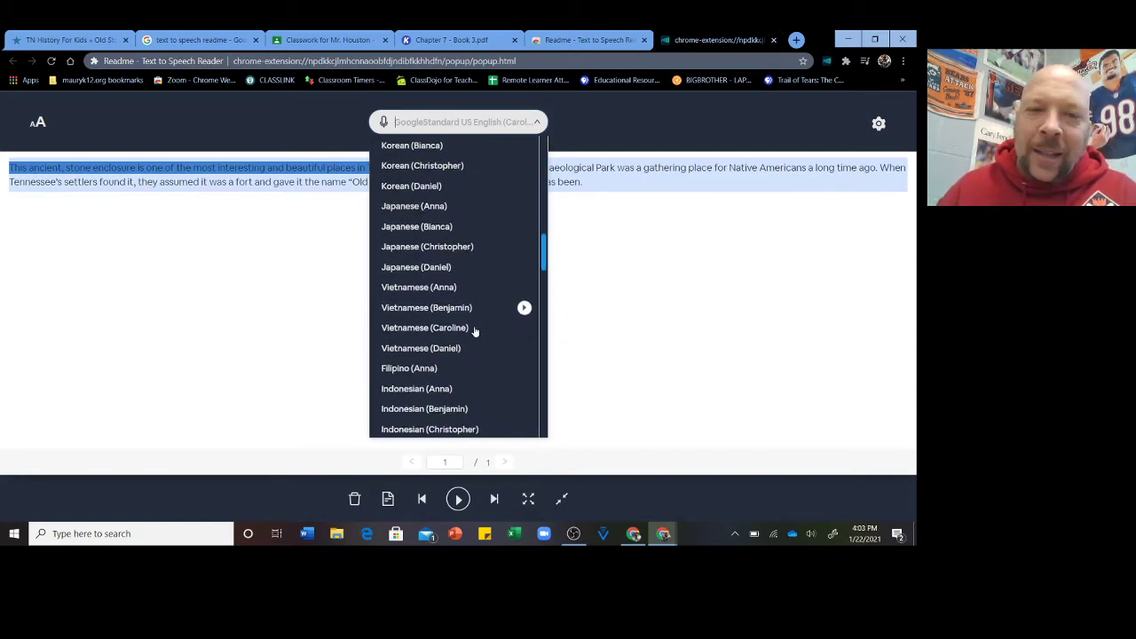
scroll(476, 318, "down", 3)
scroll(477, 315, "up", 15)
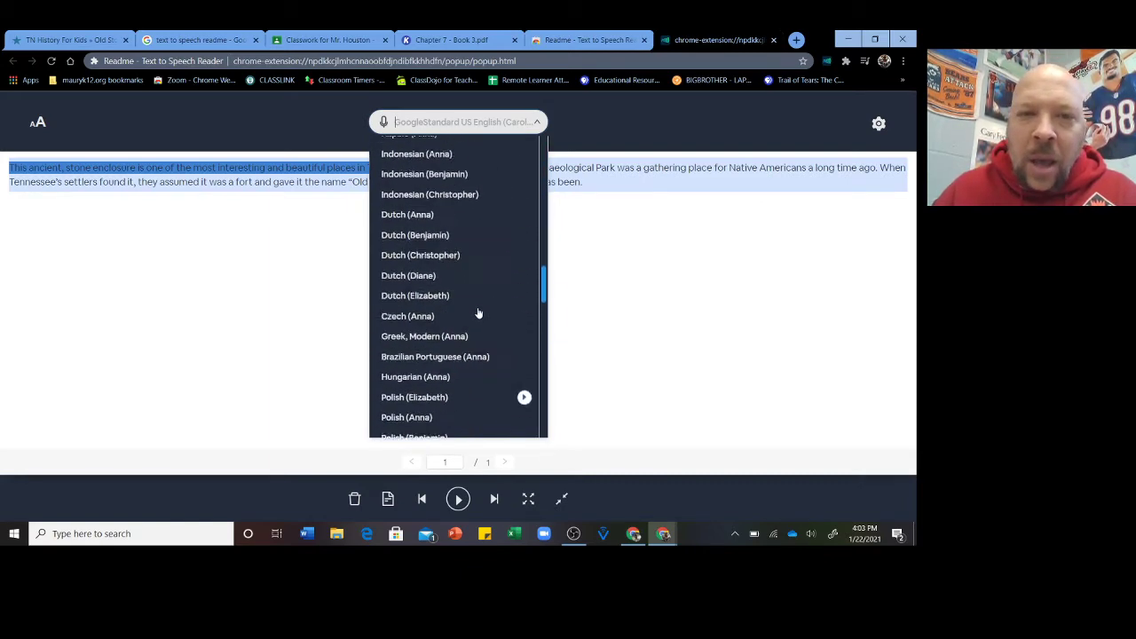
mouse_move(478, 312)
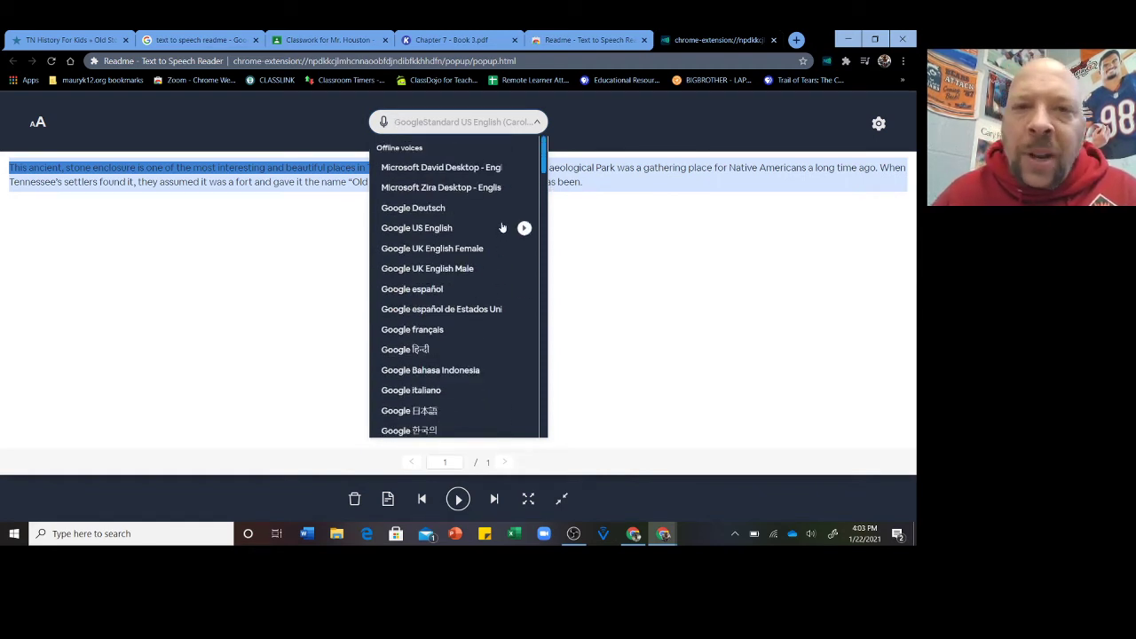
scroll(479, 257, "down", 10)
scroll(479, 258, "down", 10)
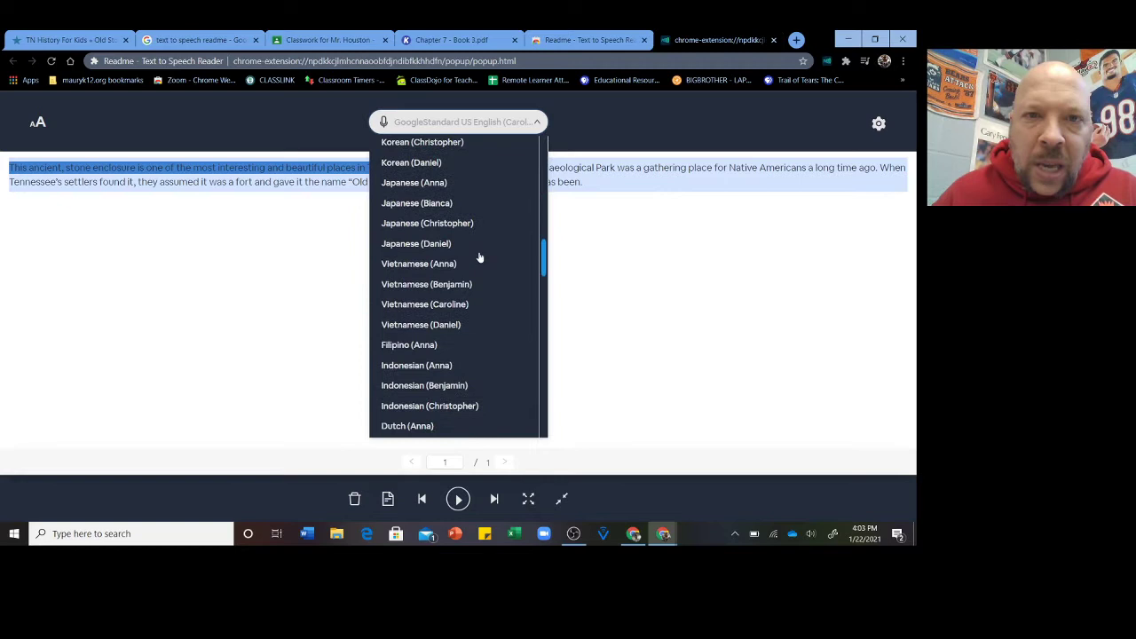
scroll(479, 251, "down", 6)
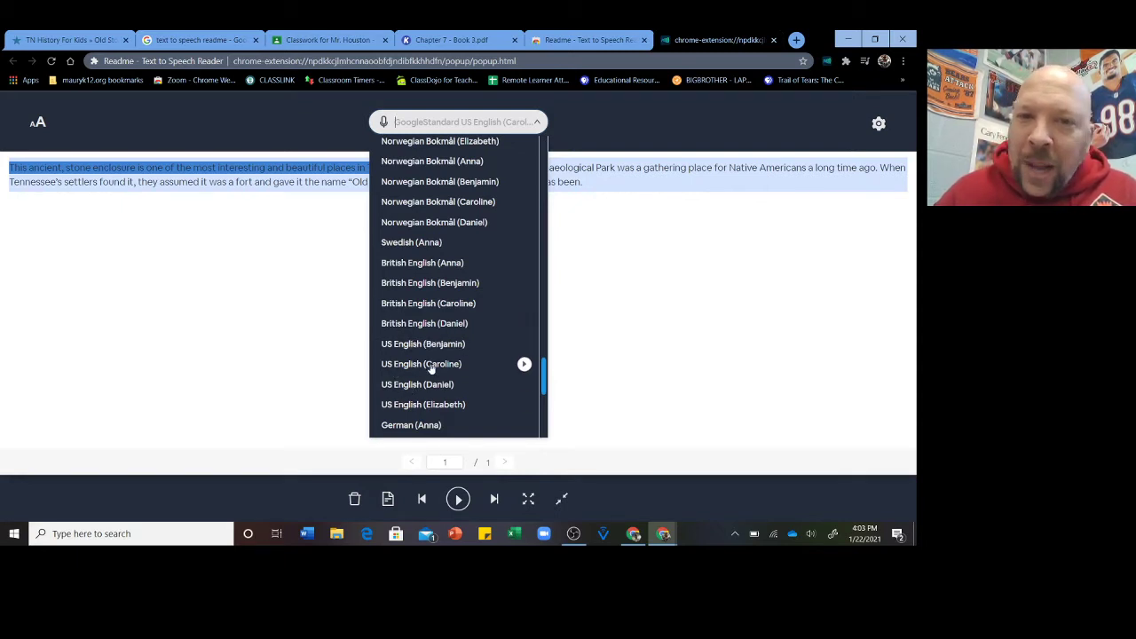
scroll(444, 382, "down", 1)
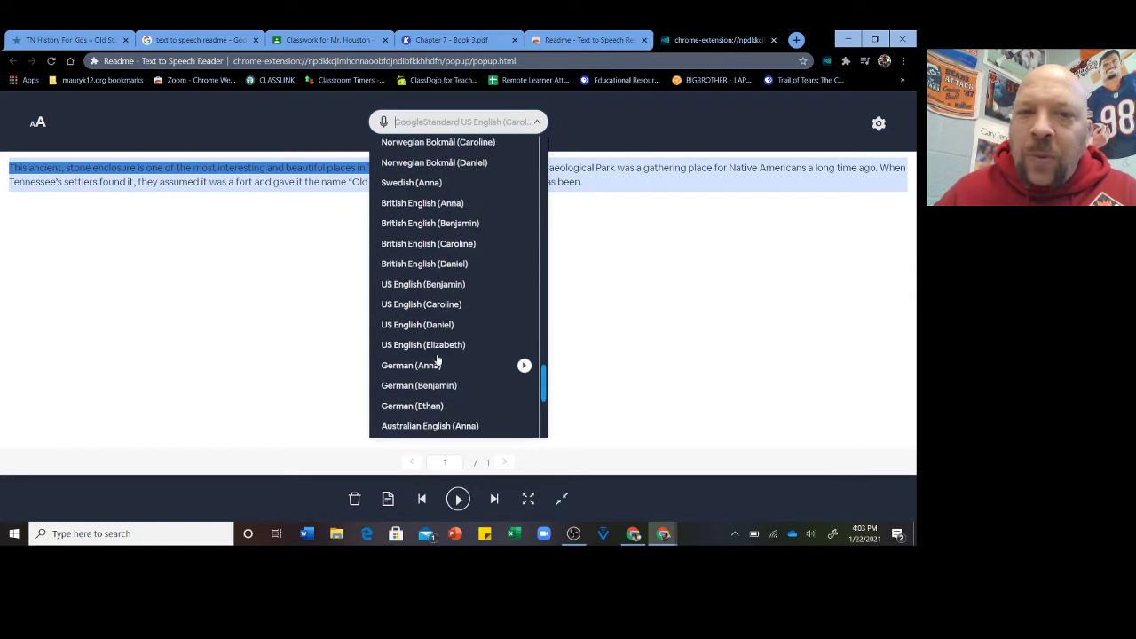
left_click(422, 304)
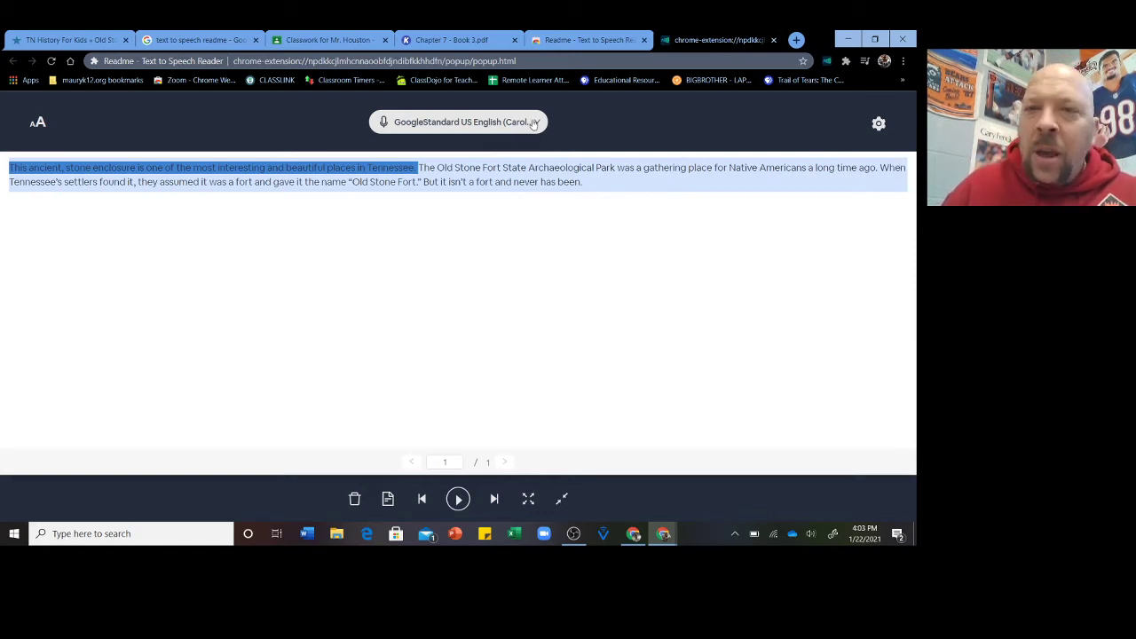
left_click(773, 39)
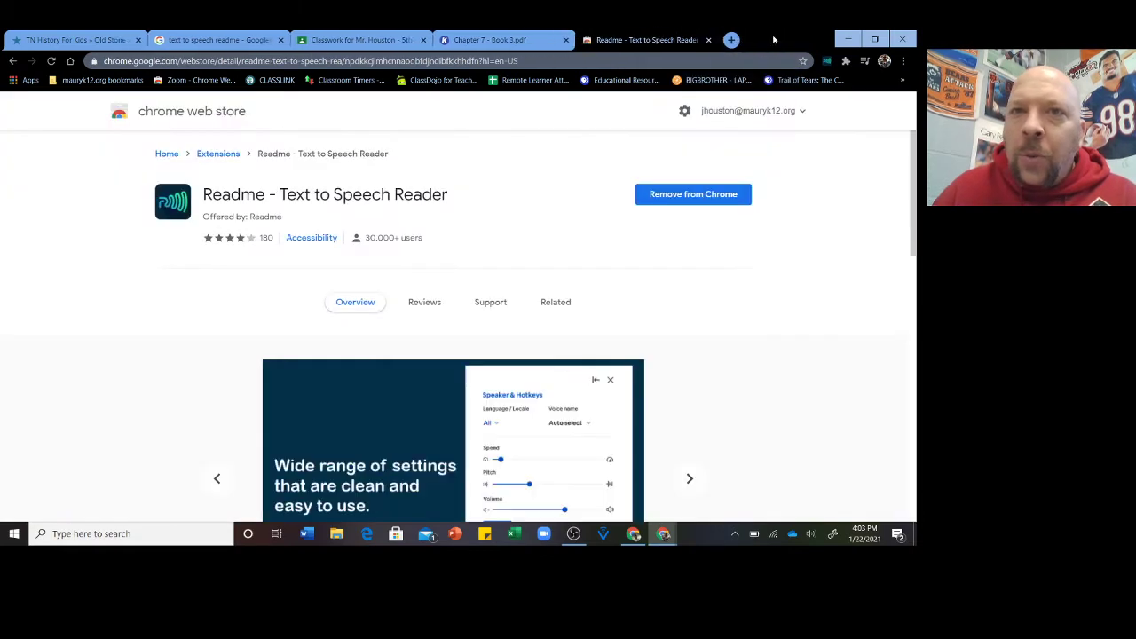
Step: On the Old Stone Fort page, select the first two enclosure paragraphs and bring up their context menu
left_click(71, 41)
scroll(315, 188, "up", 5)
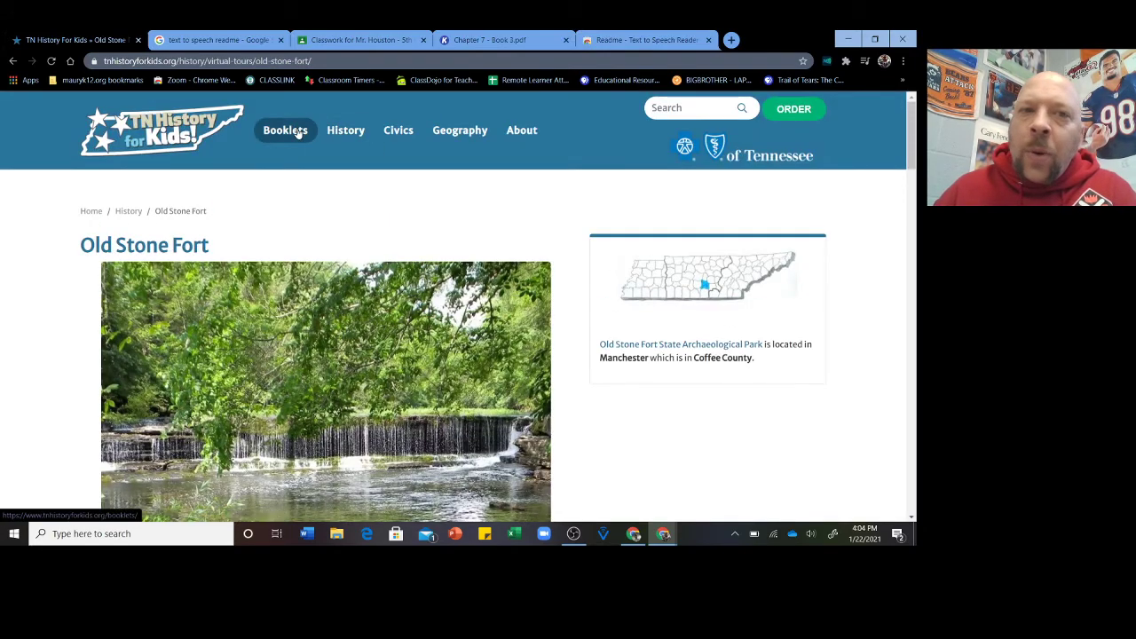
scroll(346, 241, "down", 2)
scroll(345, 241, "down", 10)
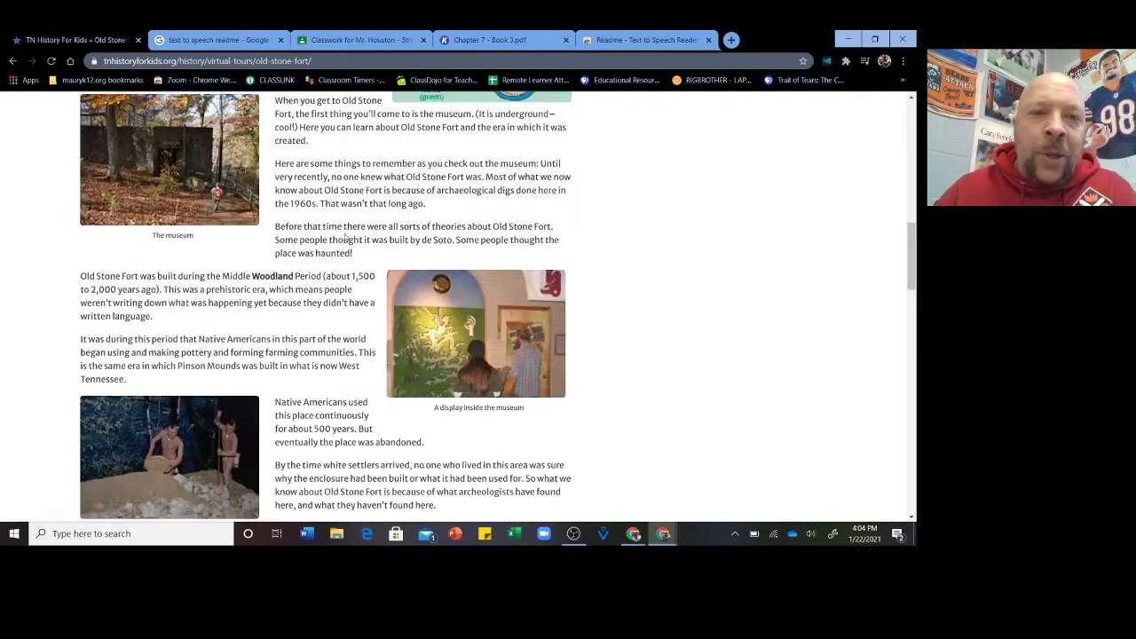
scroll(345, 250, "down", 2)
scroll(345, 250, "up", 9)
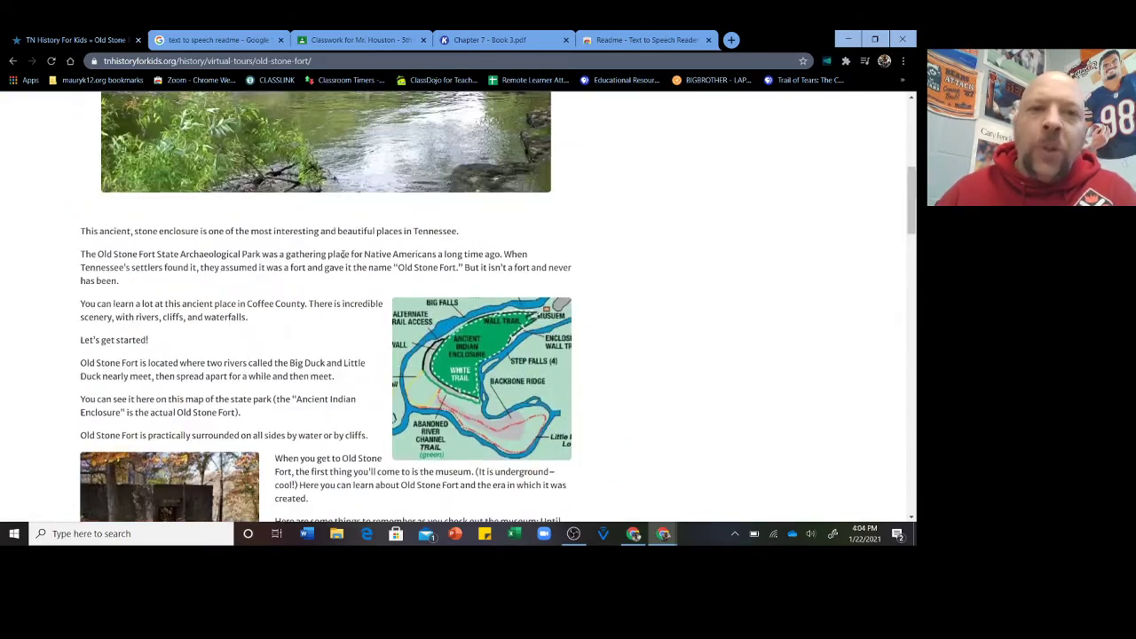
scroll(342, 255, "up", 2)
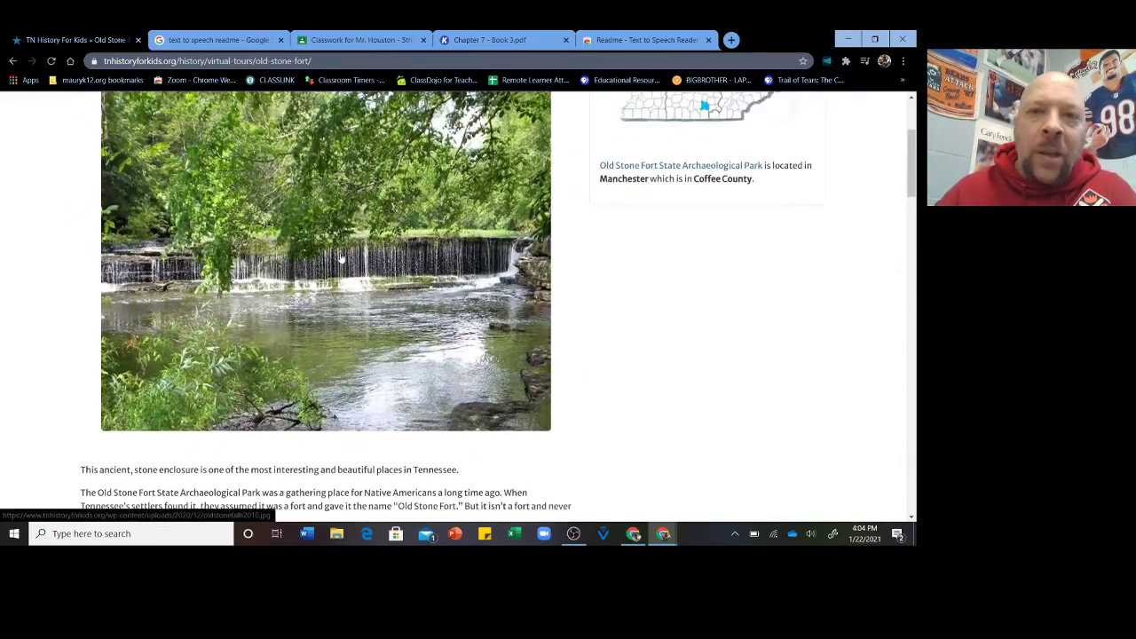
scroll(327, 269, "down", 2)
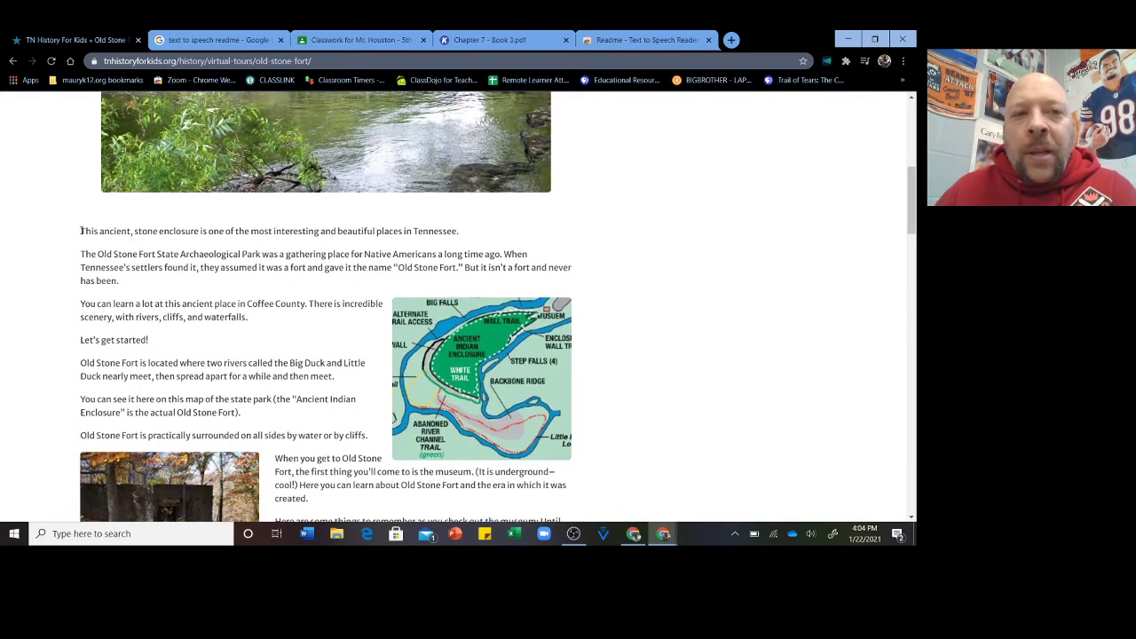
left_click_drag(81, 231, 148, 291)
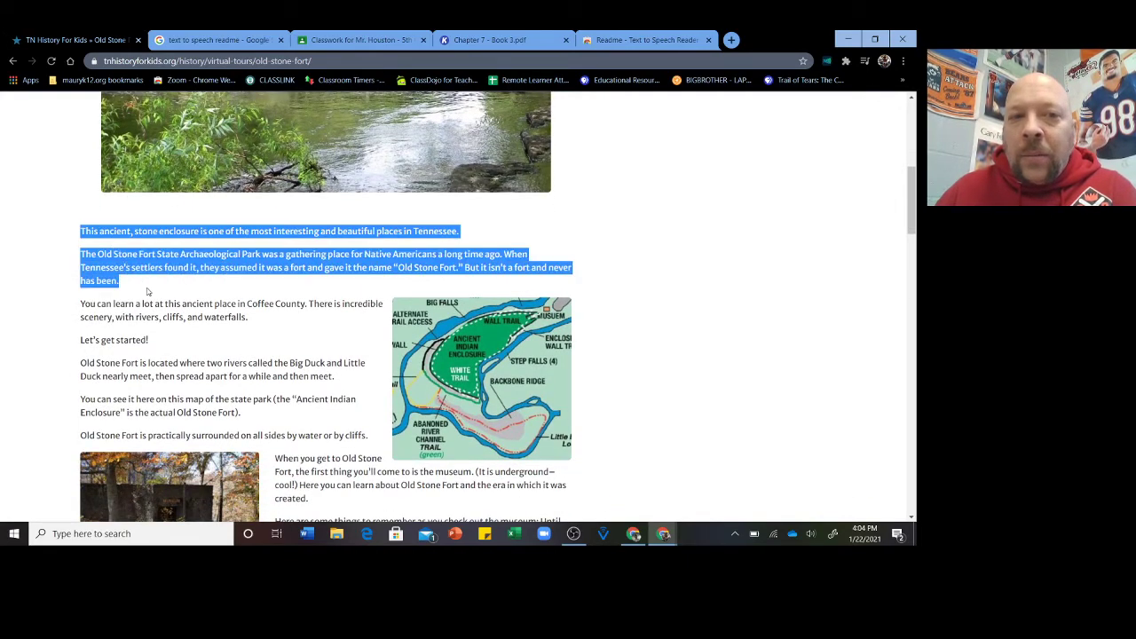
right_click(227, 264)
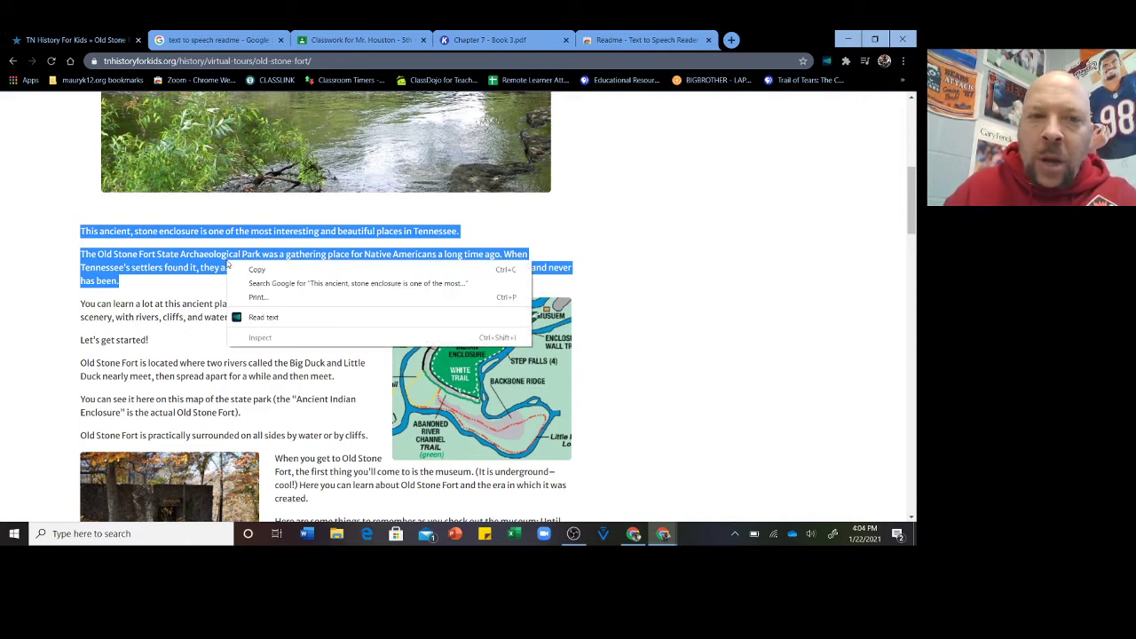
Step: Send the selected paragraphs to Readme with Read text, then pause the reading
left_click(264, 318)
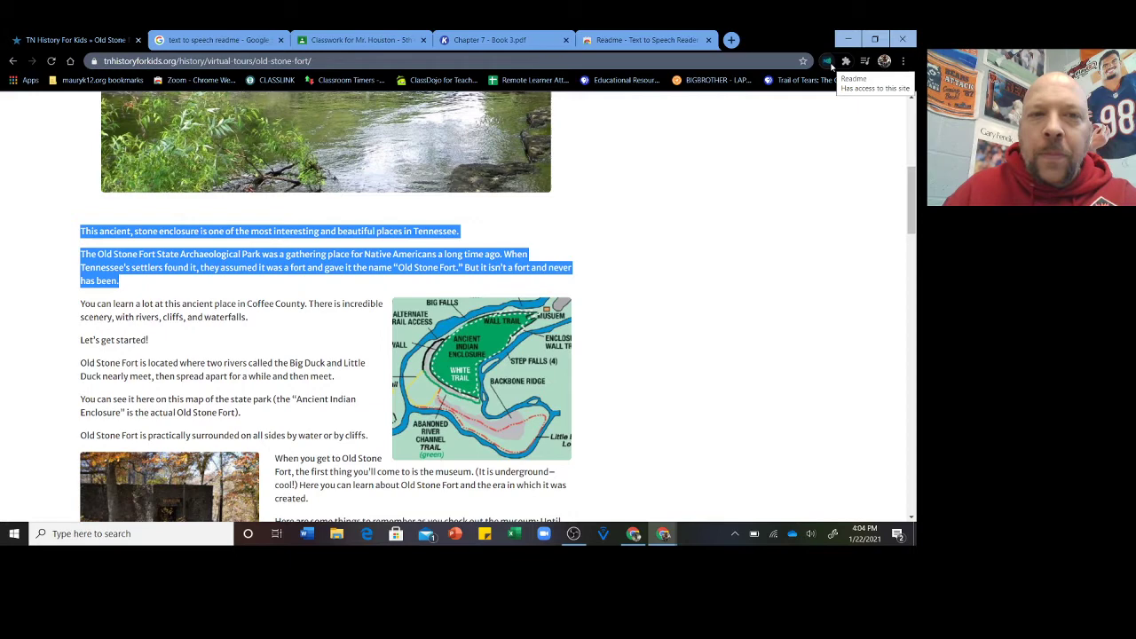
left_click(827, 61)
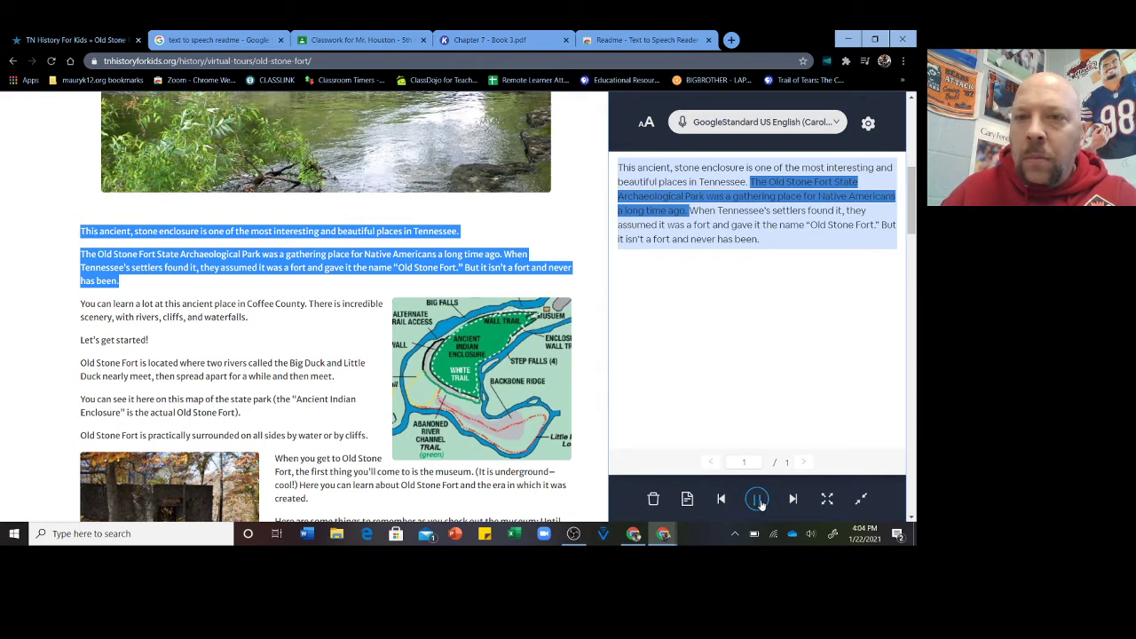
left_click(757, 500)
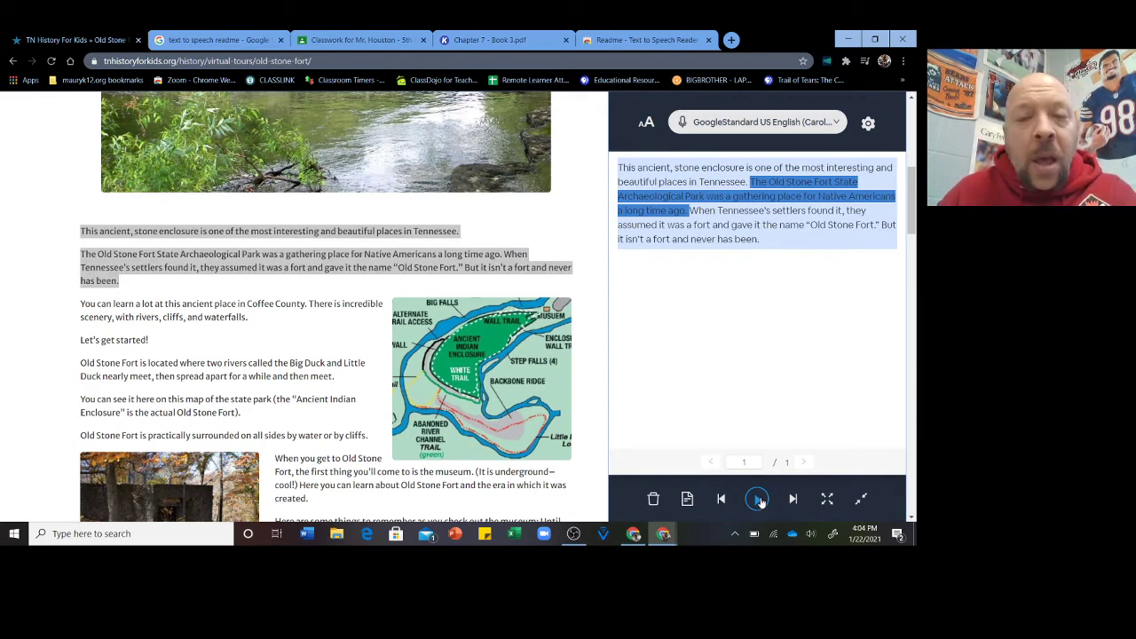
Step: Switch the voice to US English (Elizabeth) and play the passage
left_click(828, 123)
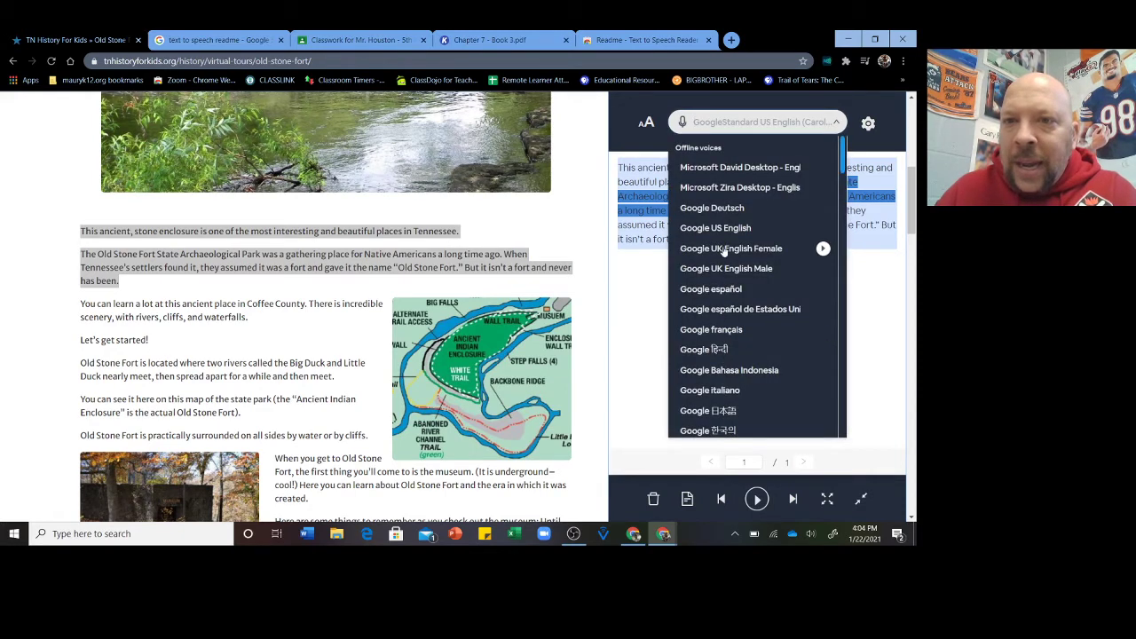
scroll(723, 250, "down", 10)
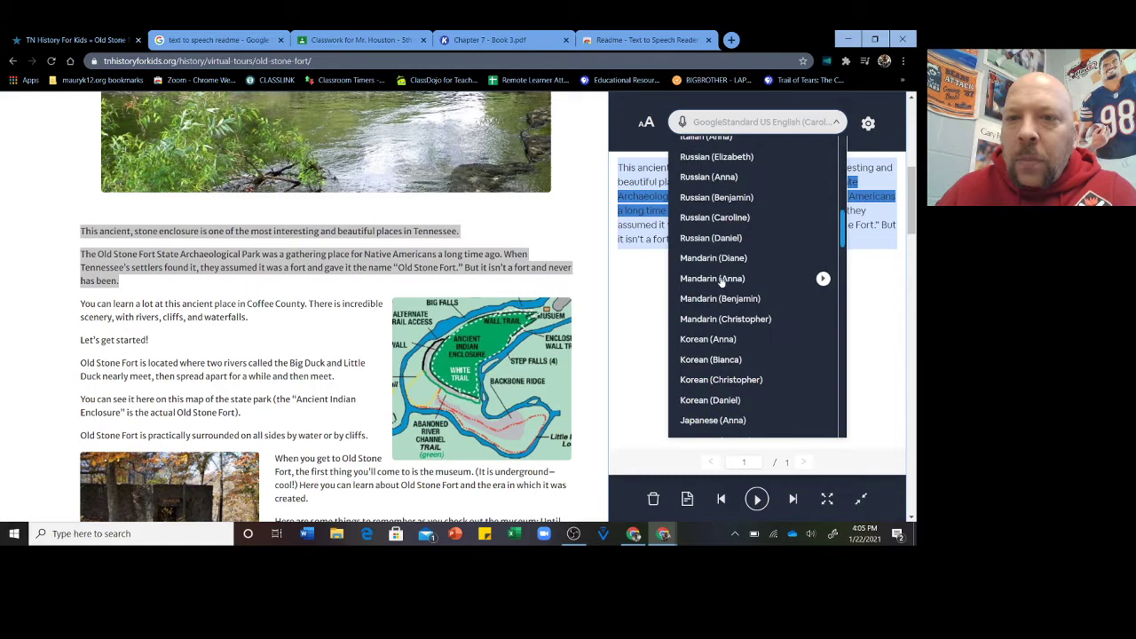
scroll(722, 282, "down", 10)
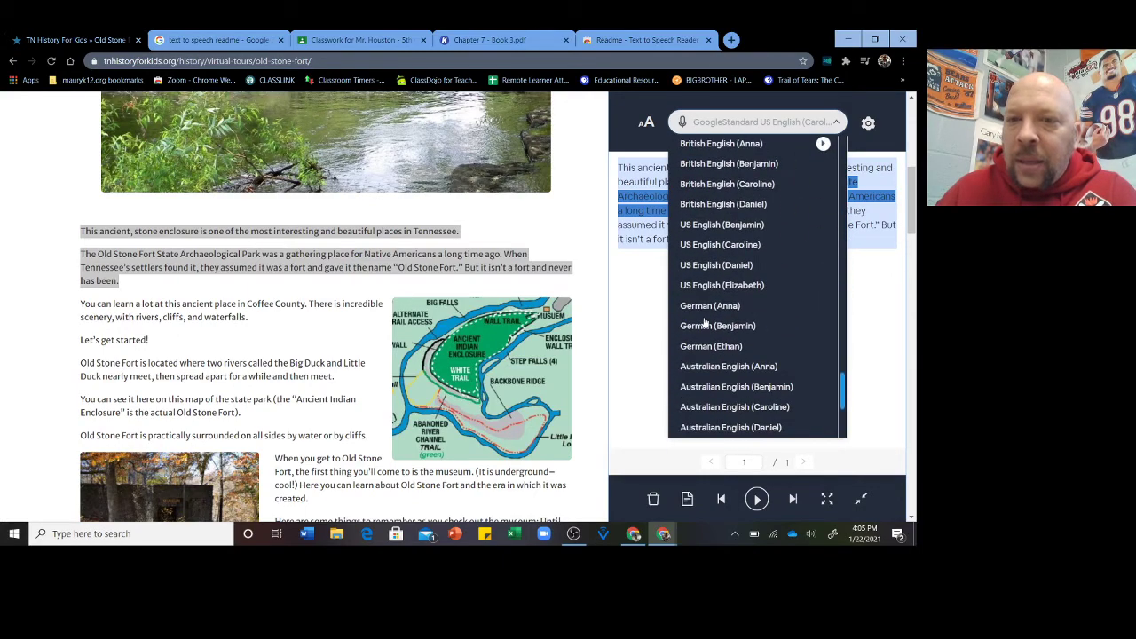
scroll(710, 328, "down", 8)
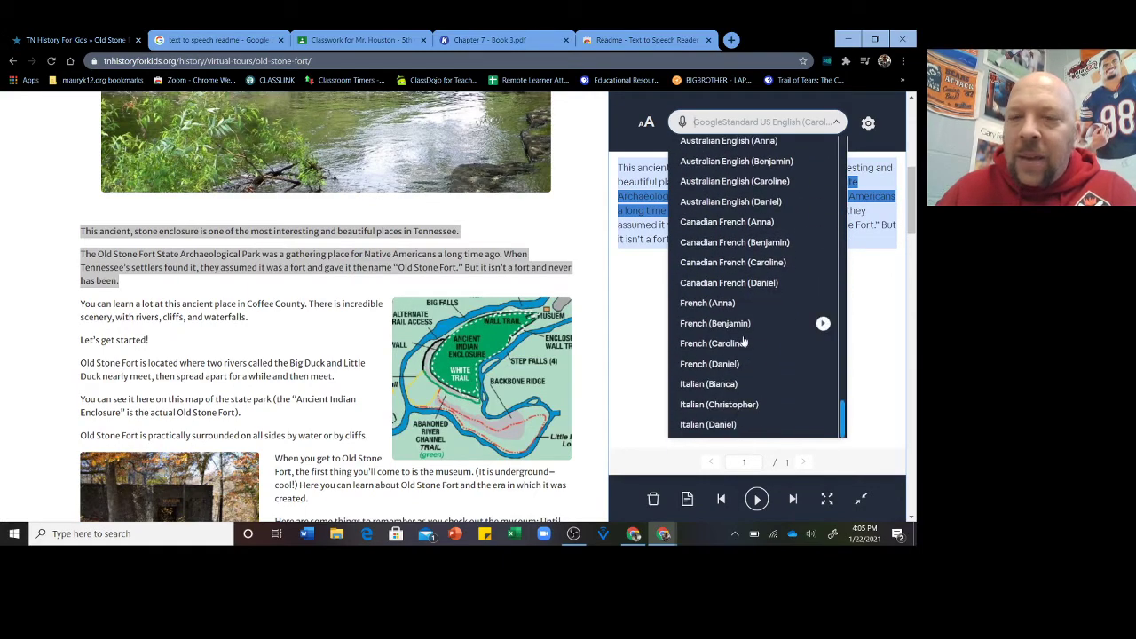
scroll(739, 343, "down", 3)
scroll(754, 337, "up", 4)
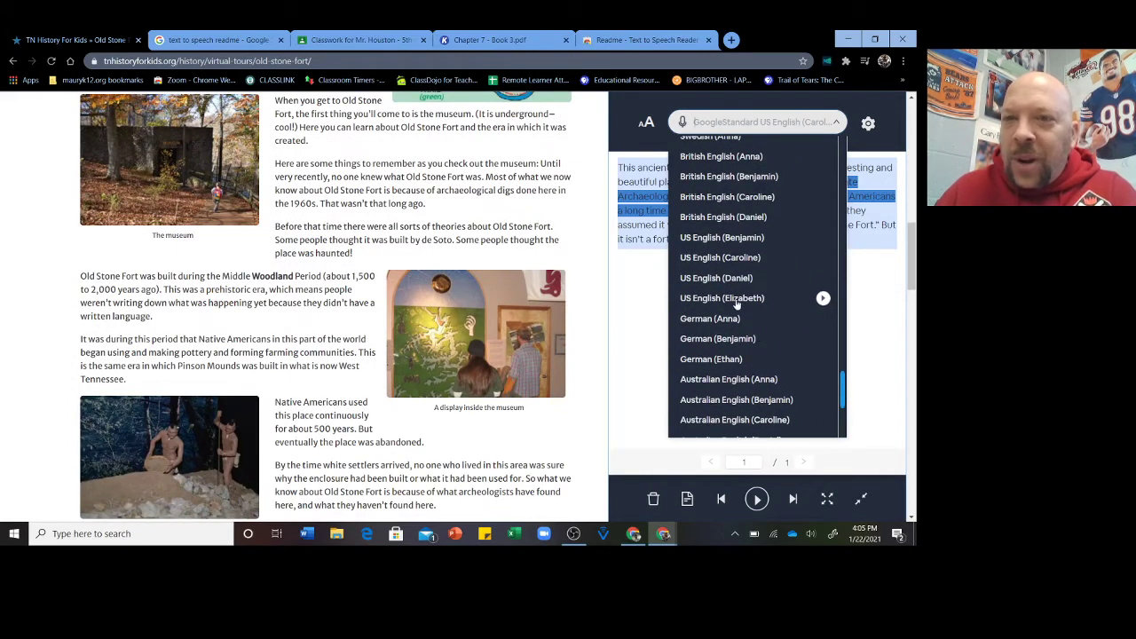
left_click(738, 300)
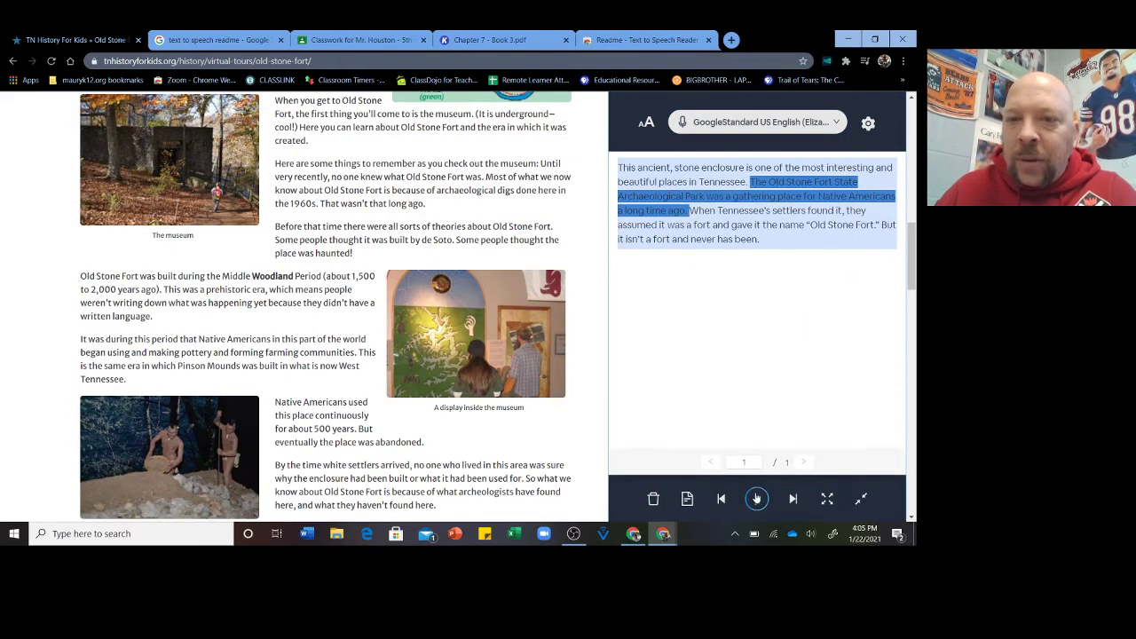
left_click(757, 500)
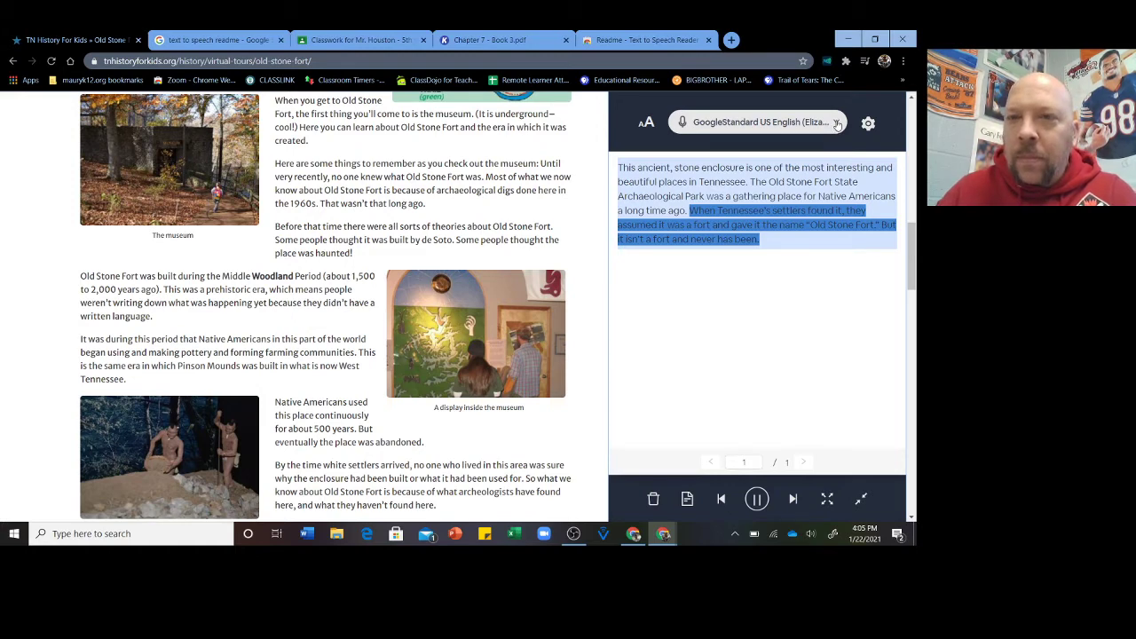
Step: Switch to US English (Daniel), play and stop the passage, then close the reader
left_click(837, 125)
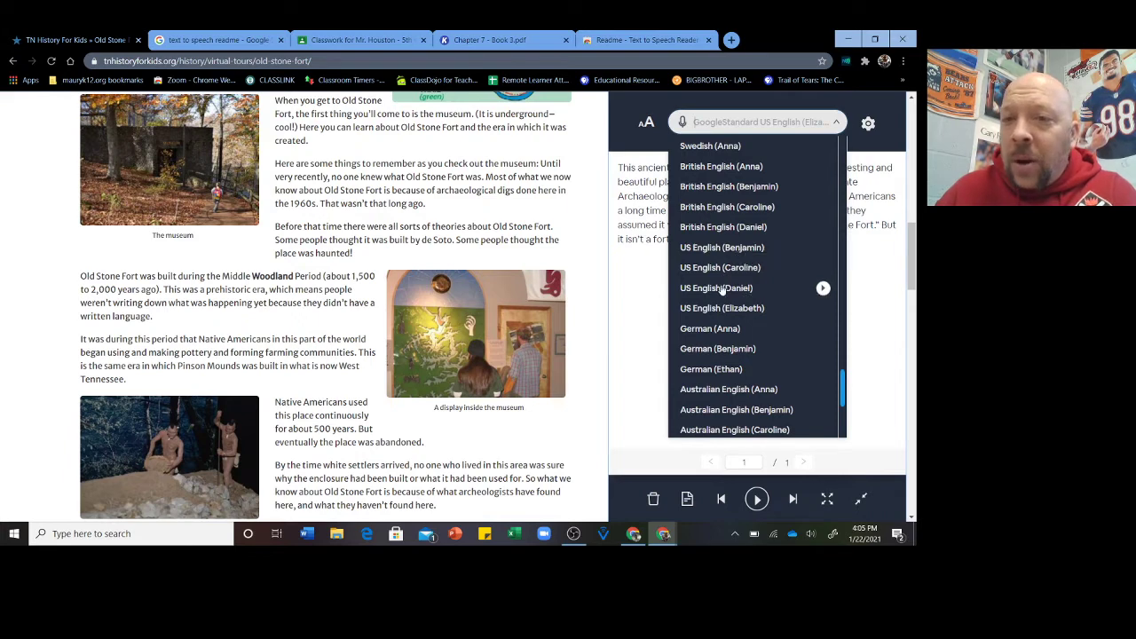
left_click(721, 288)
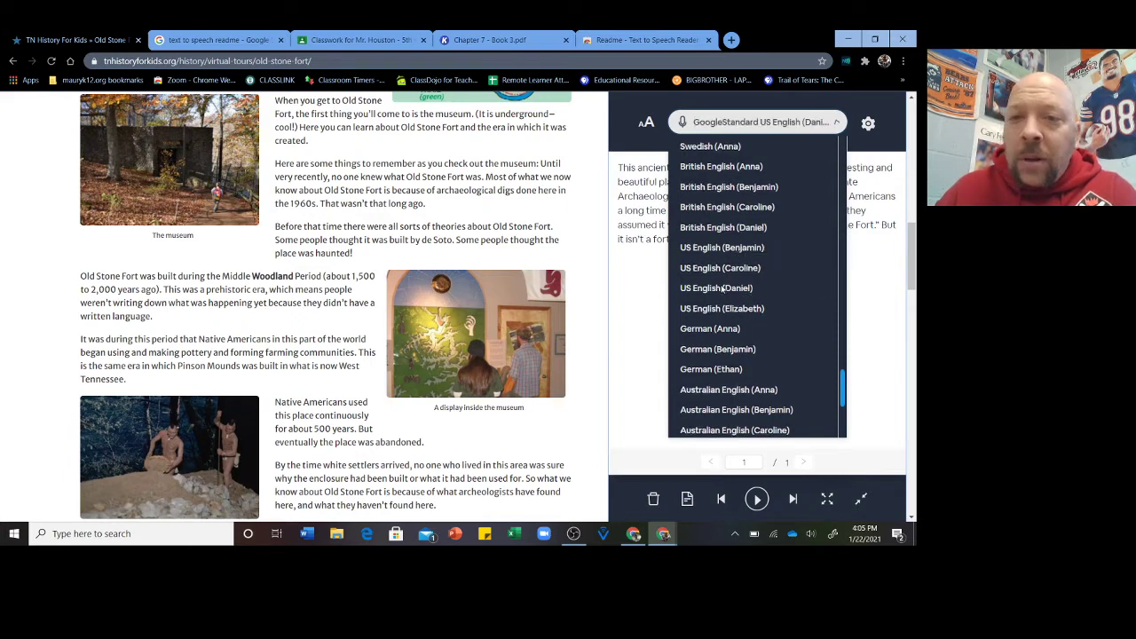
left_click(757, 499)
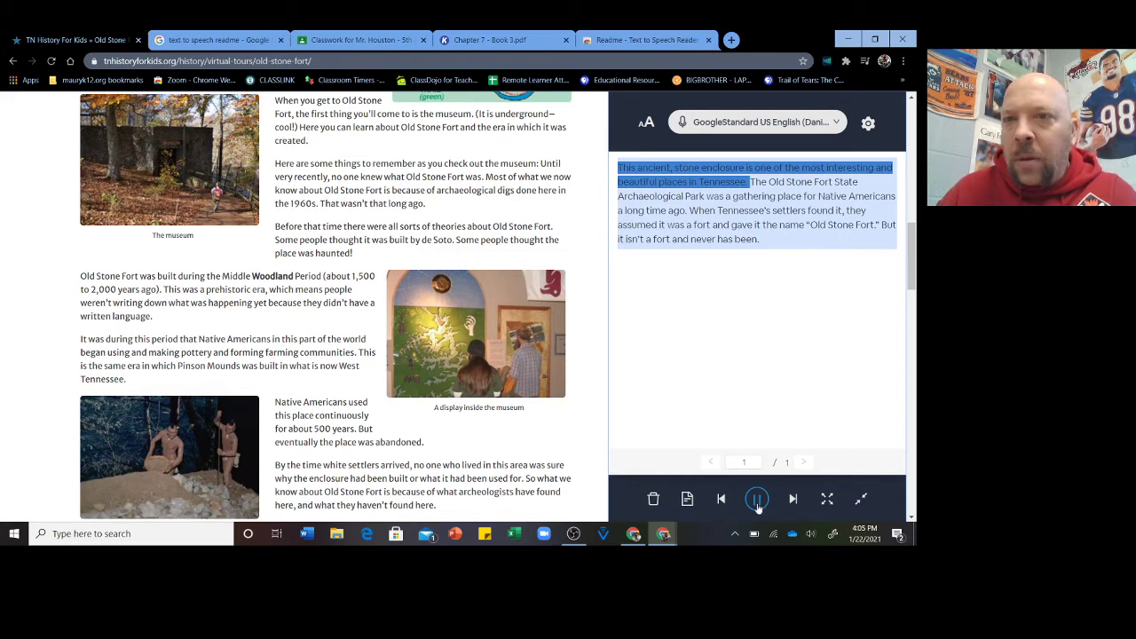
left_click(757, 499)
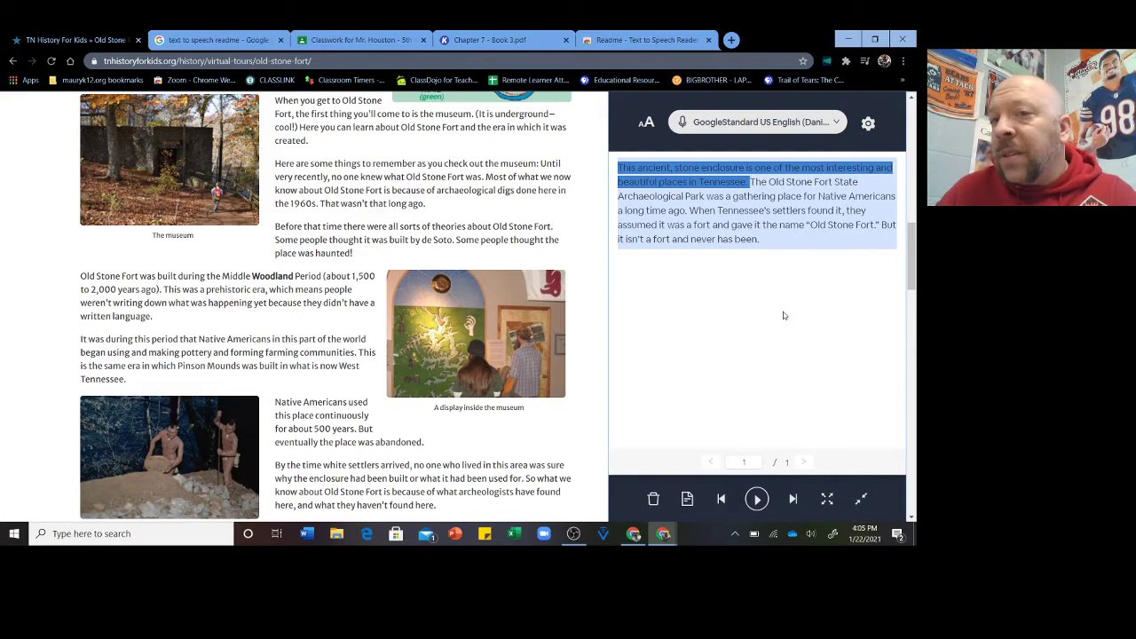
left_click(827, 61)
scroll(221, 253, "up", 5)
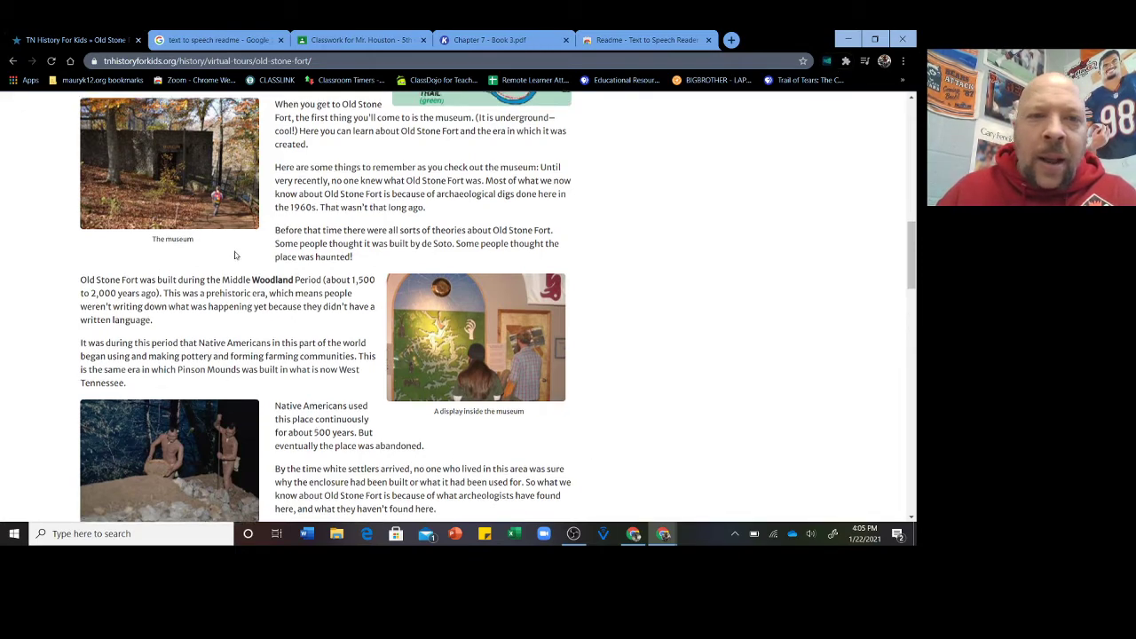
scroll(237, 261, "up", 1)
scroll(133, 293, "down", 1)
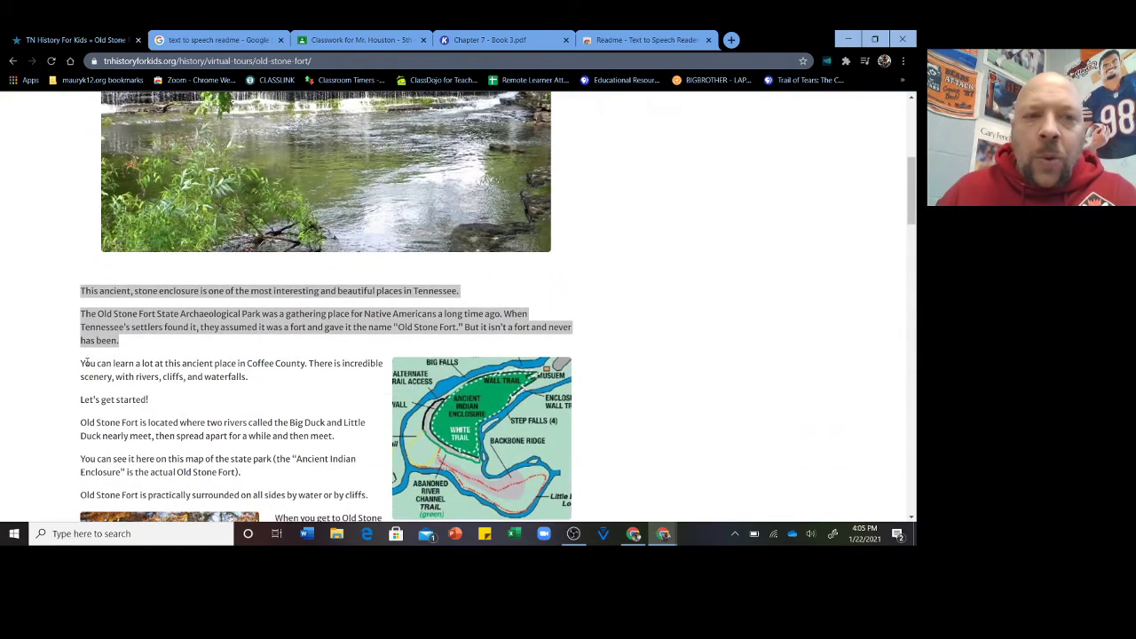
right_click(325, 321)
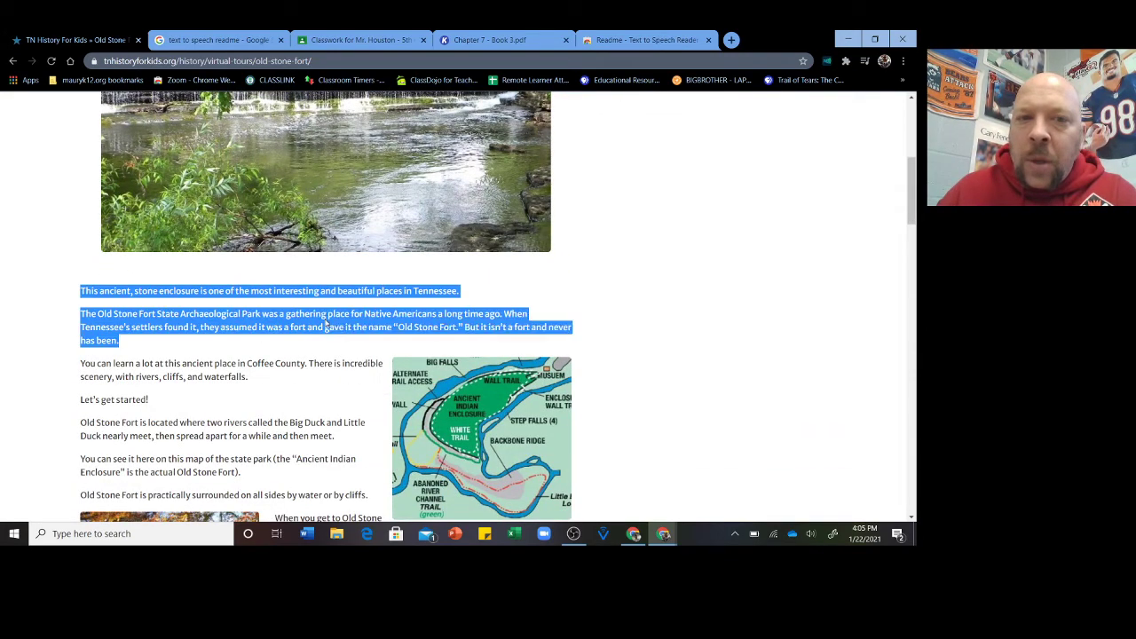
left_click(360, 377)
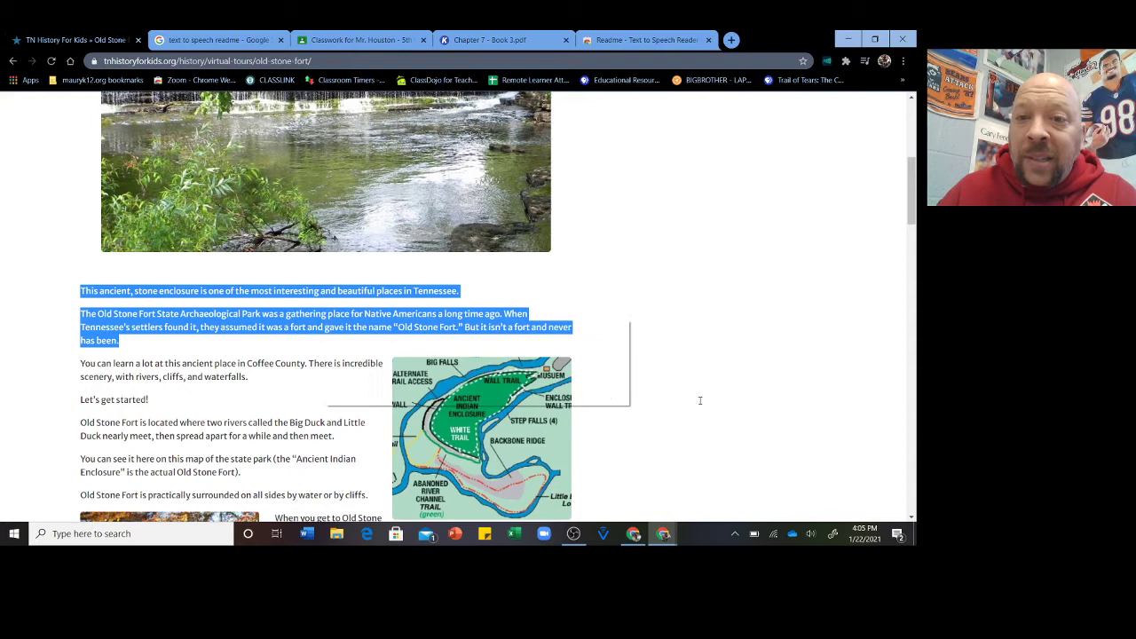
left_click(701, 402)
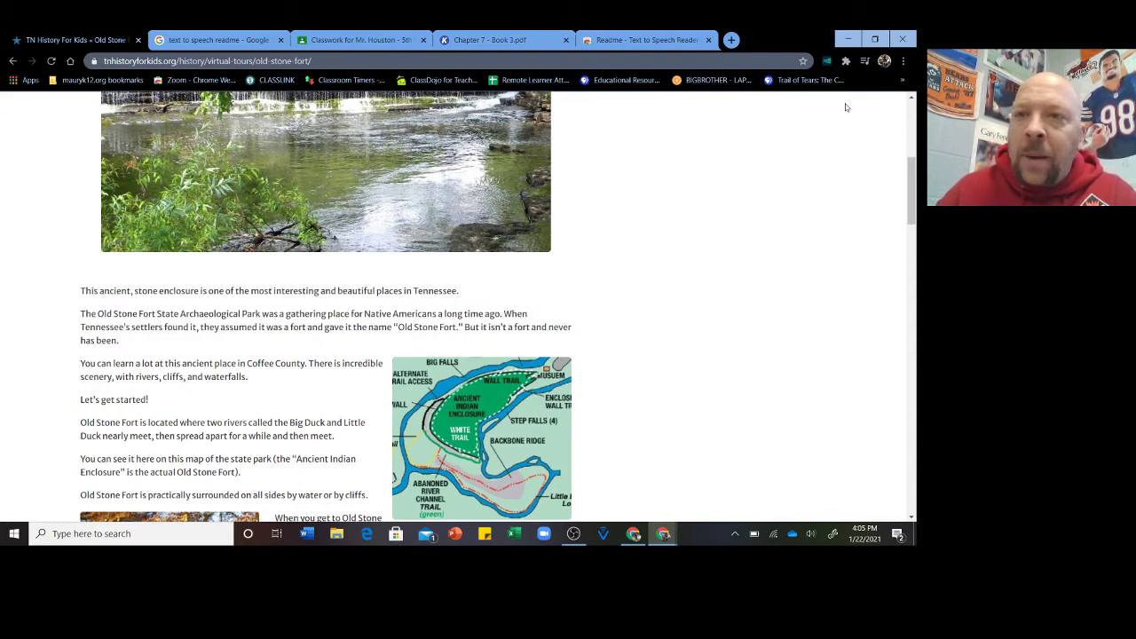
left_click(827, 61)
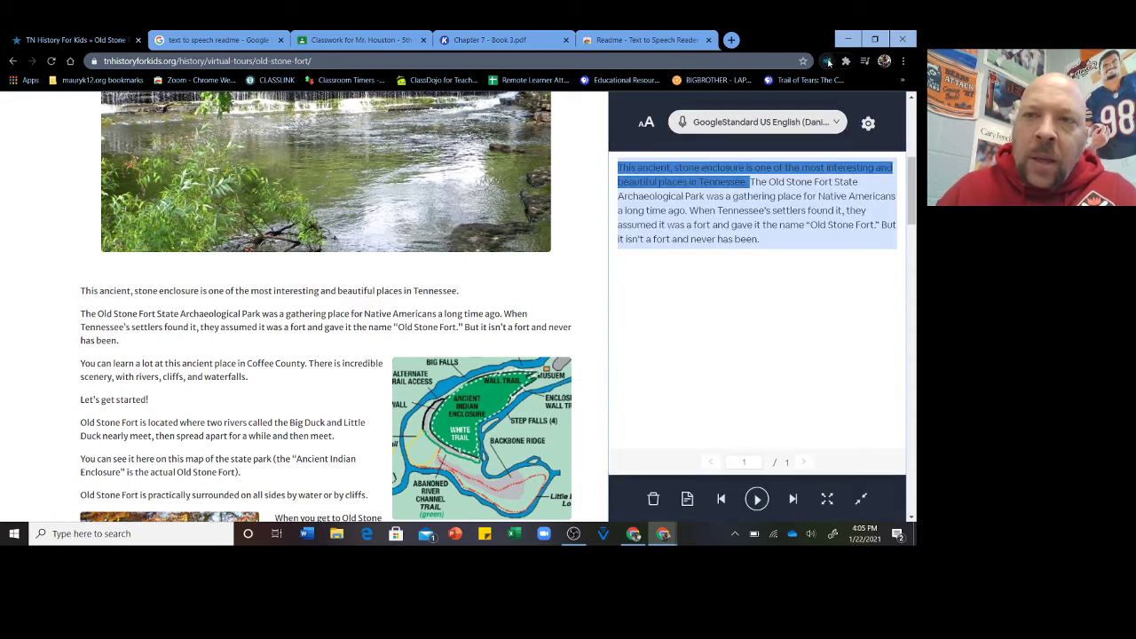
left_click(827, 63)
left_click(828, 62)
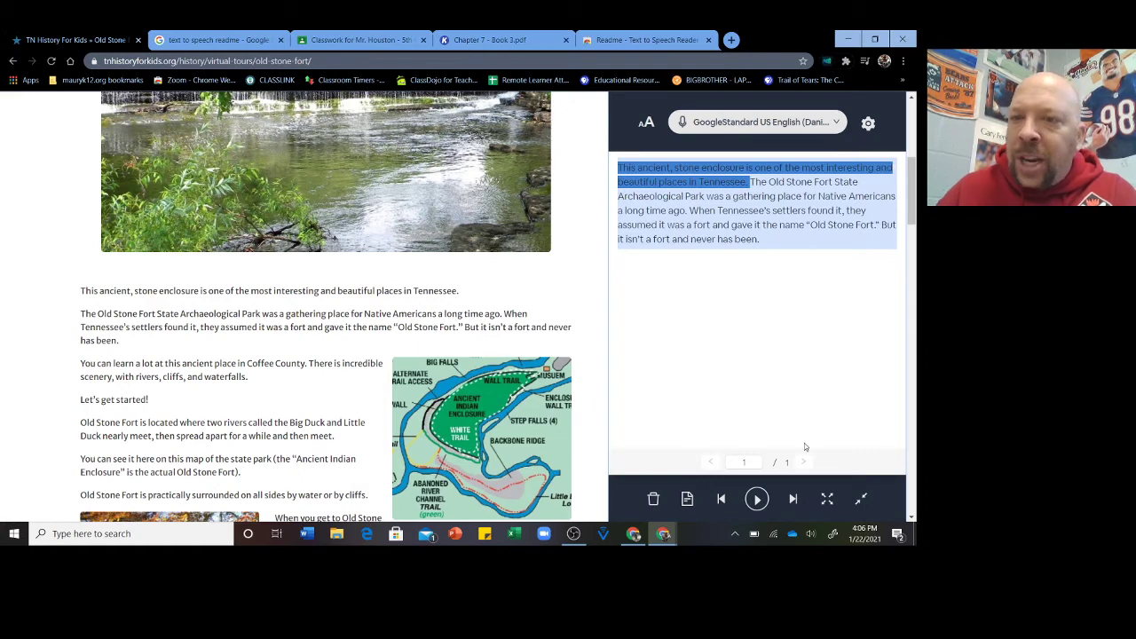
left_click(861, 498)
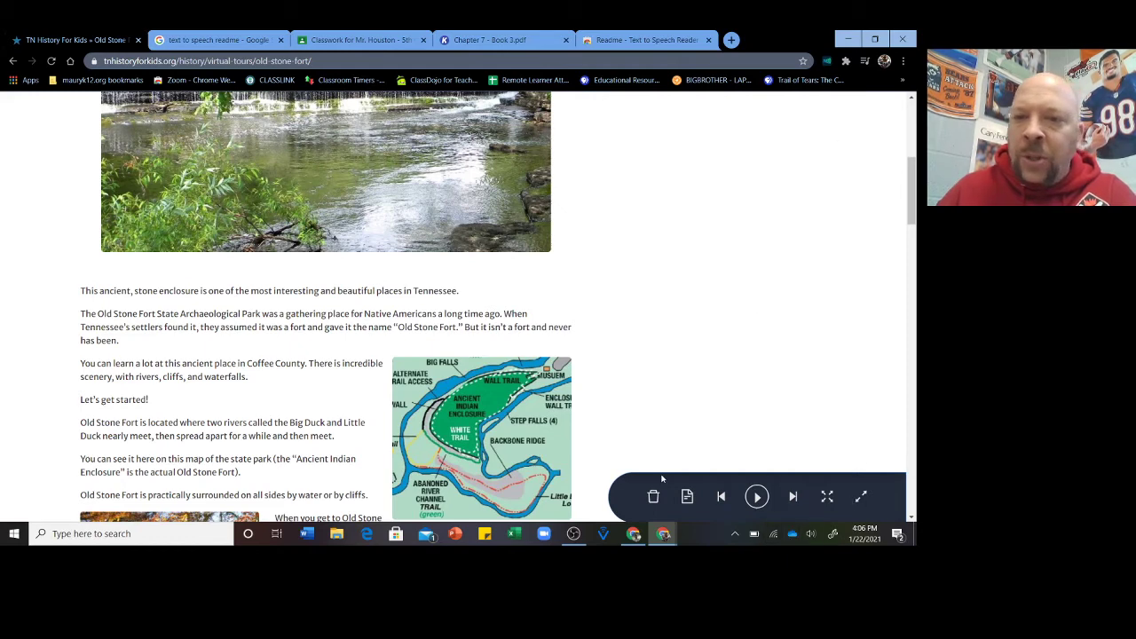
left_click(827, 62)
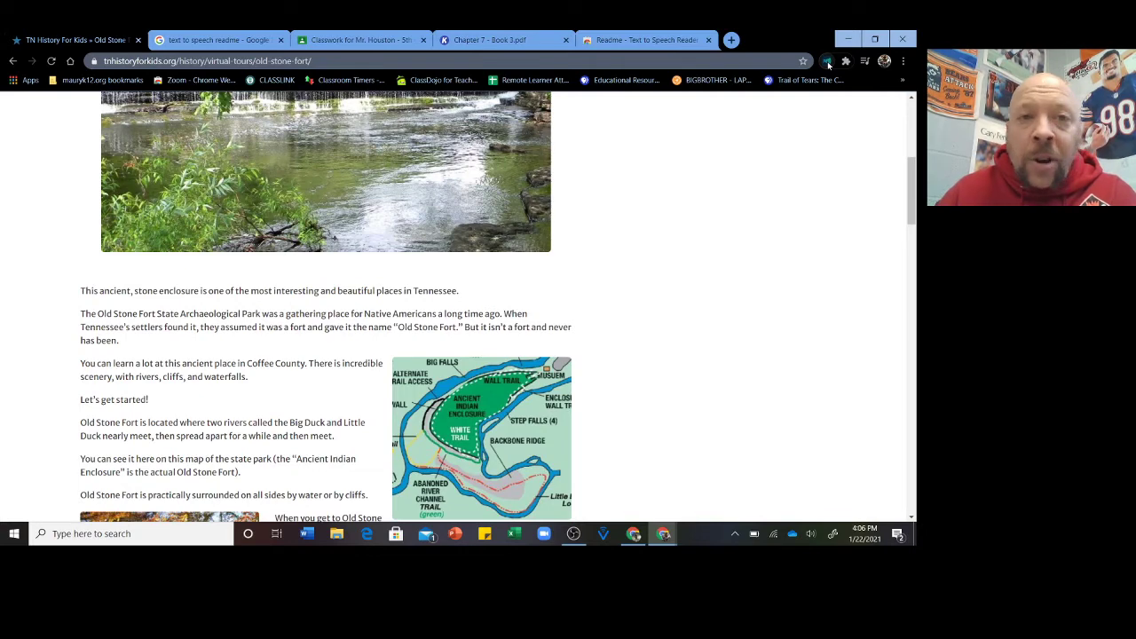
left_click(827, 62)
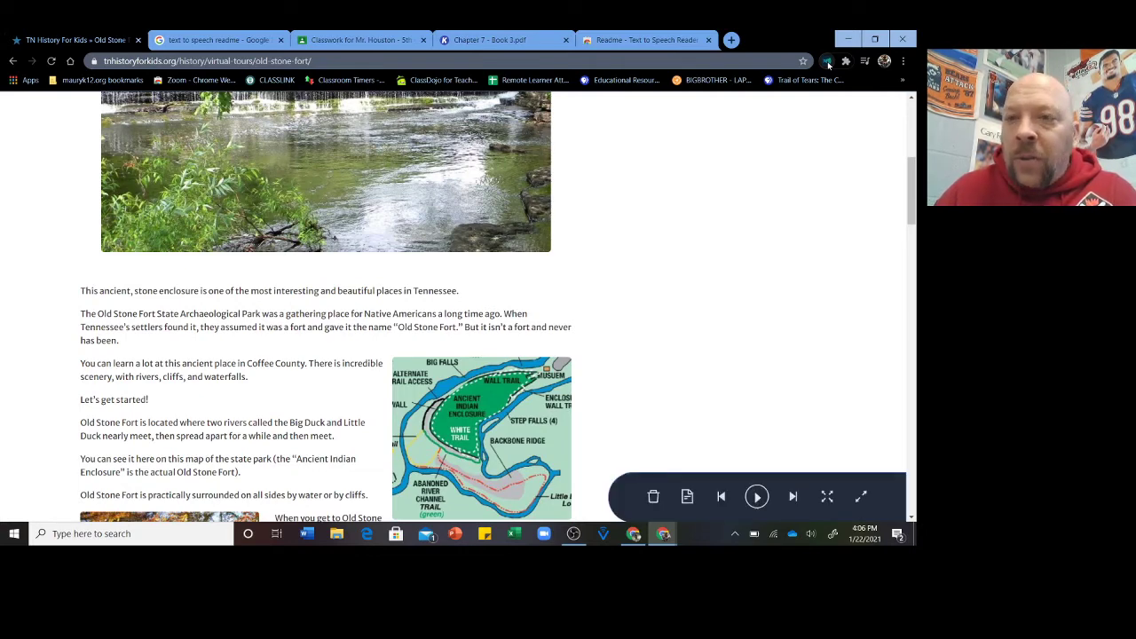
left_click(861, 498)
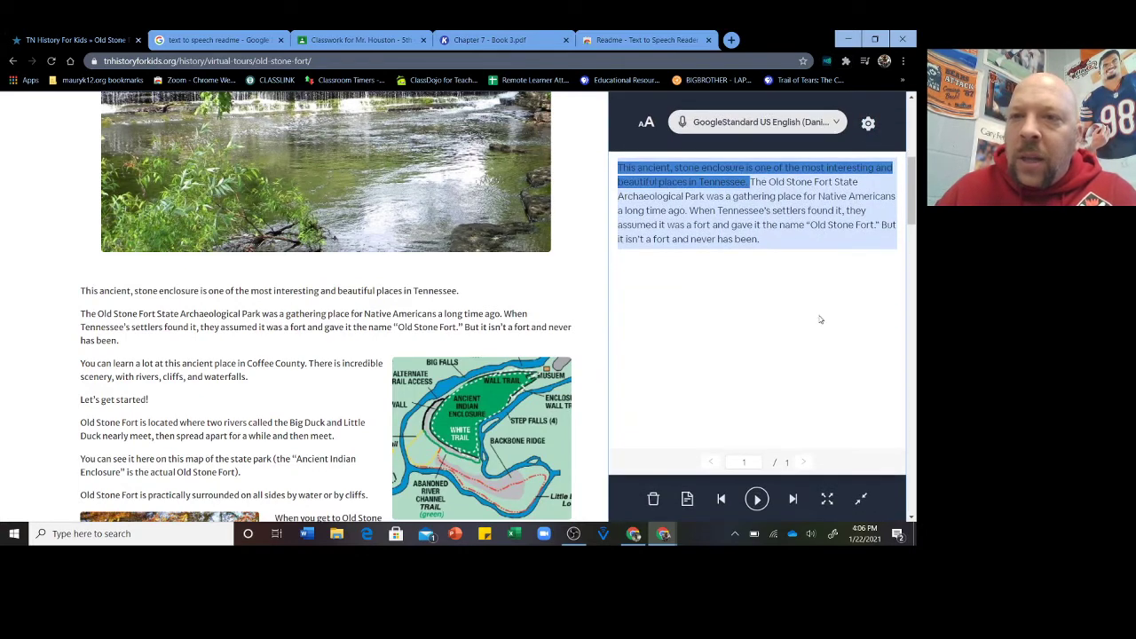
Step: Raise the reading speed and play the passage from its first sentence, then pause
left_click(868, 125)
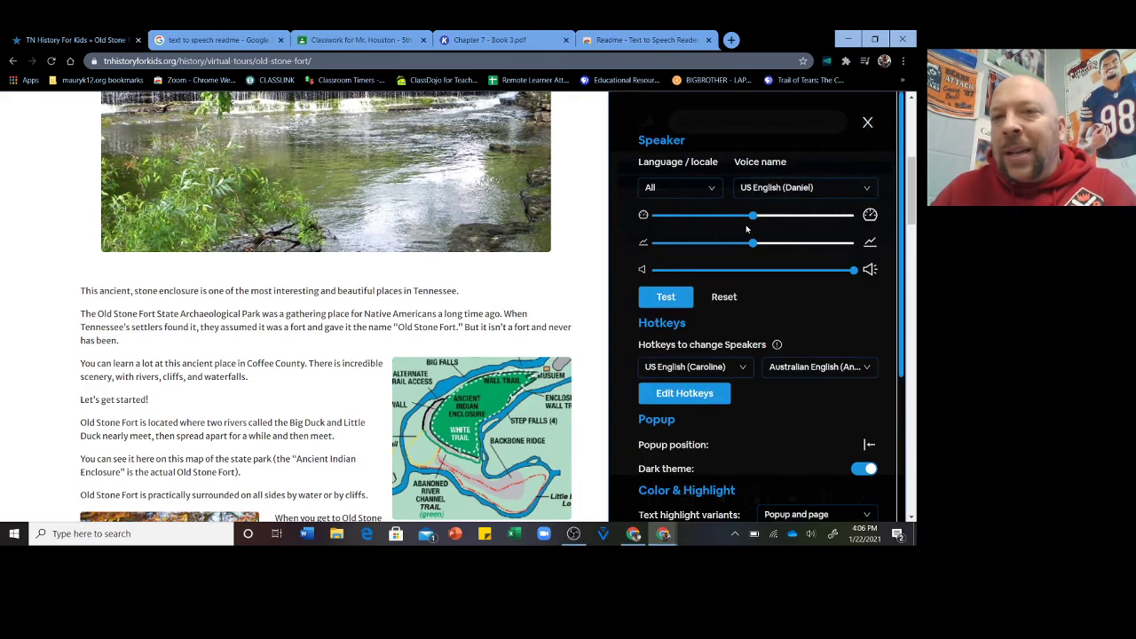
left_click_drag(753, 216, 829, 218)
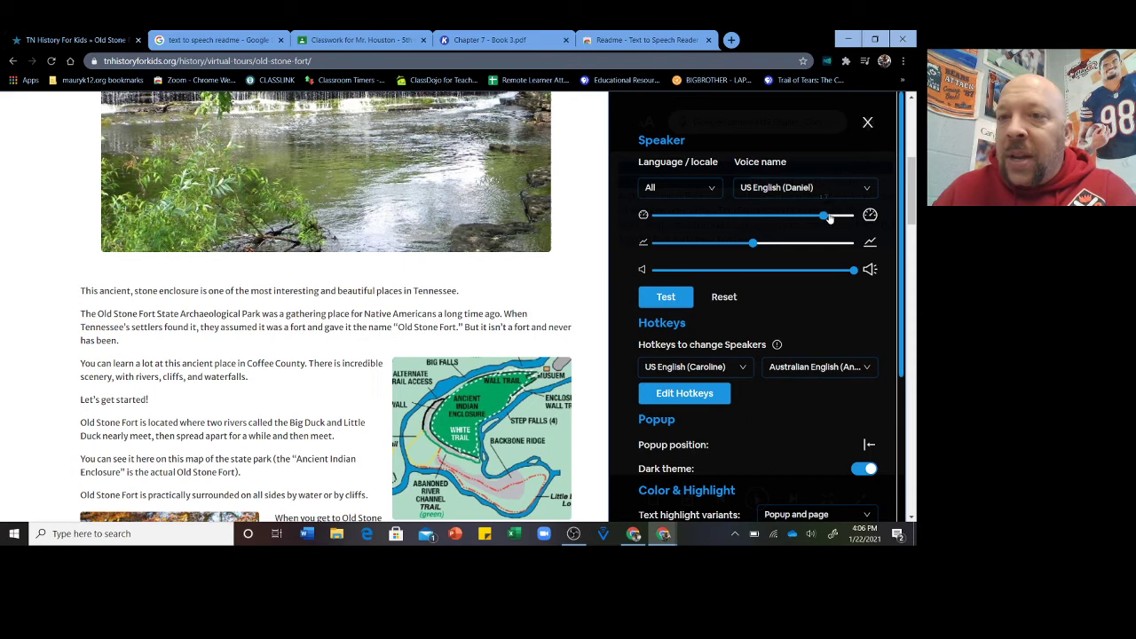
left_click(867, 121)
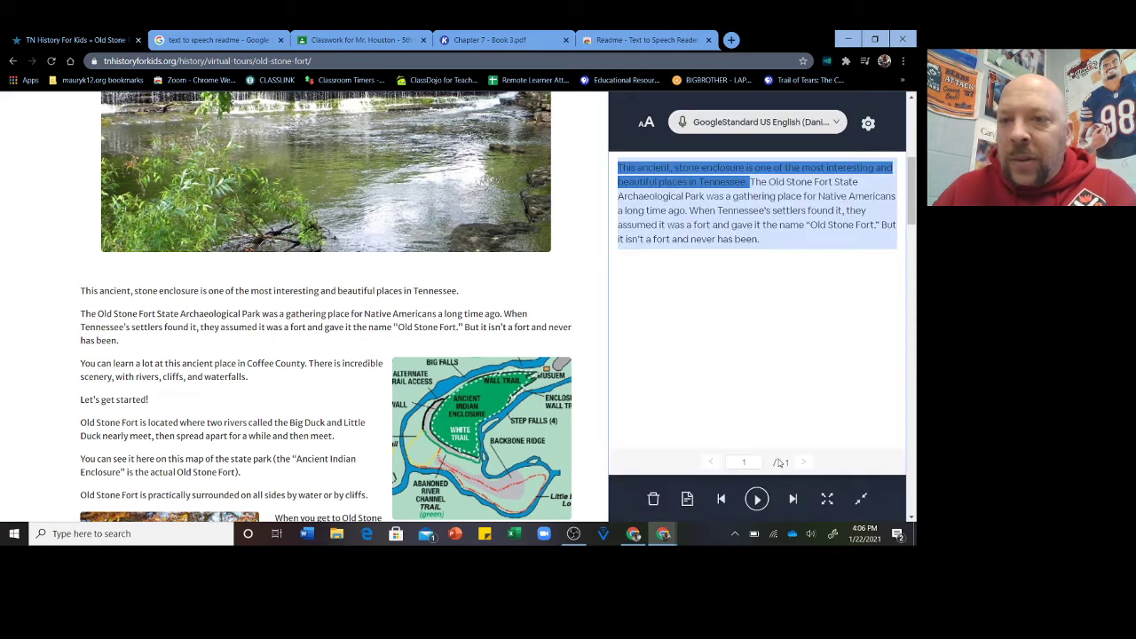
left_click(756, 500)
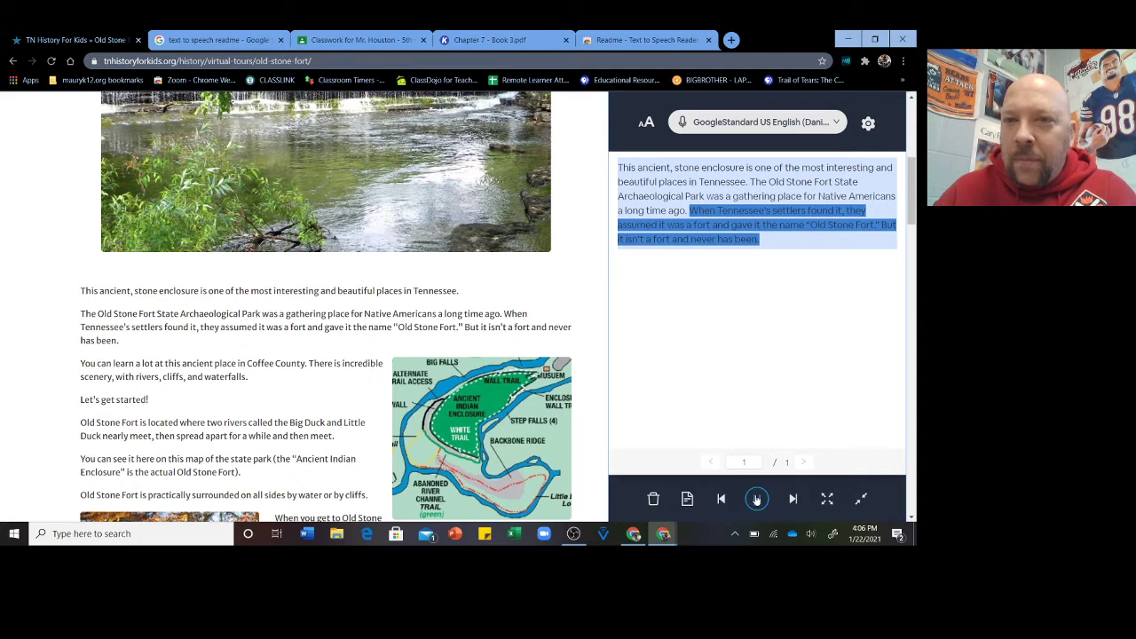
left_click(756, 498)
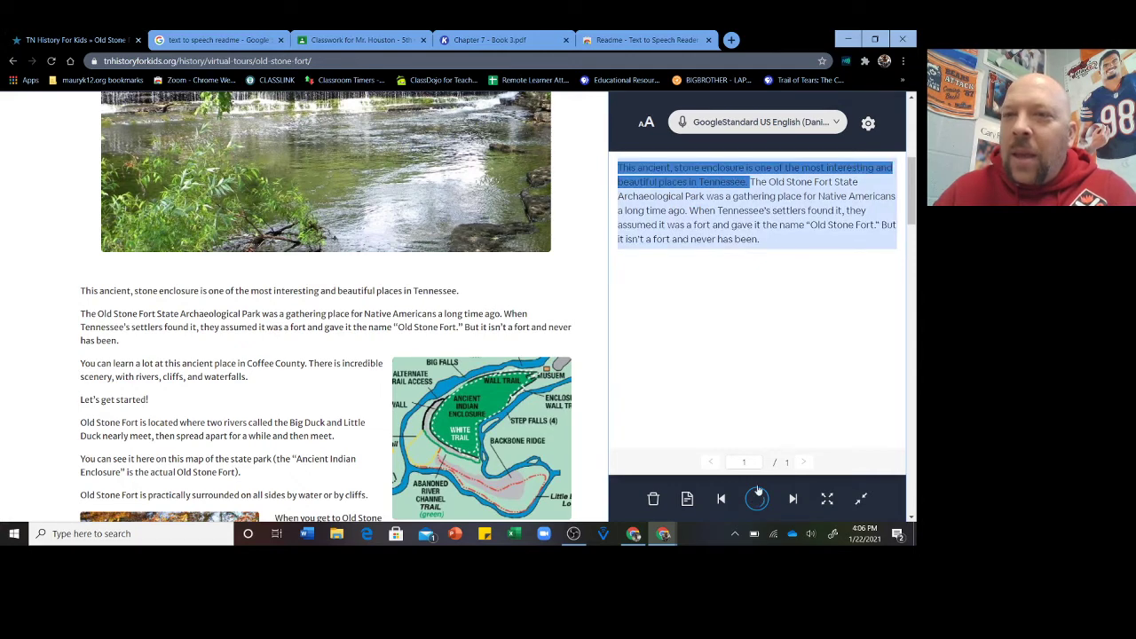
left_click(756, 499)
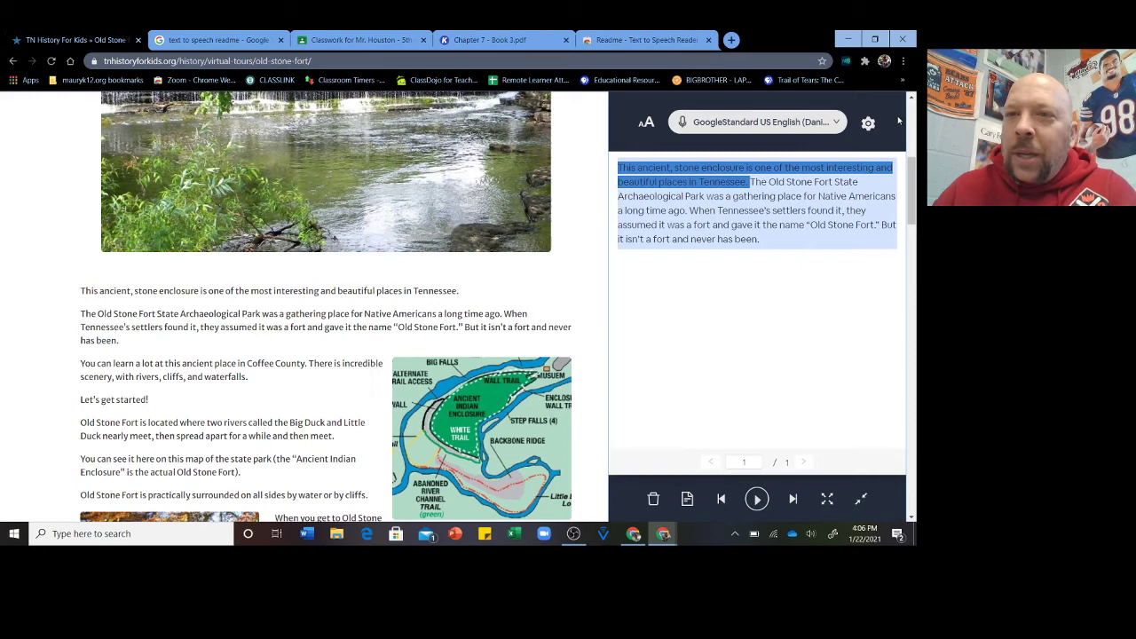
Step: Drop the reading speed well below normal and play the passage through its second sentence
left_click(868, 123)
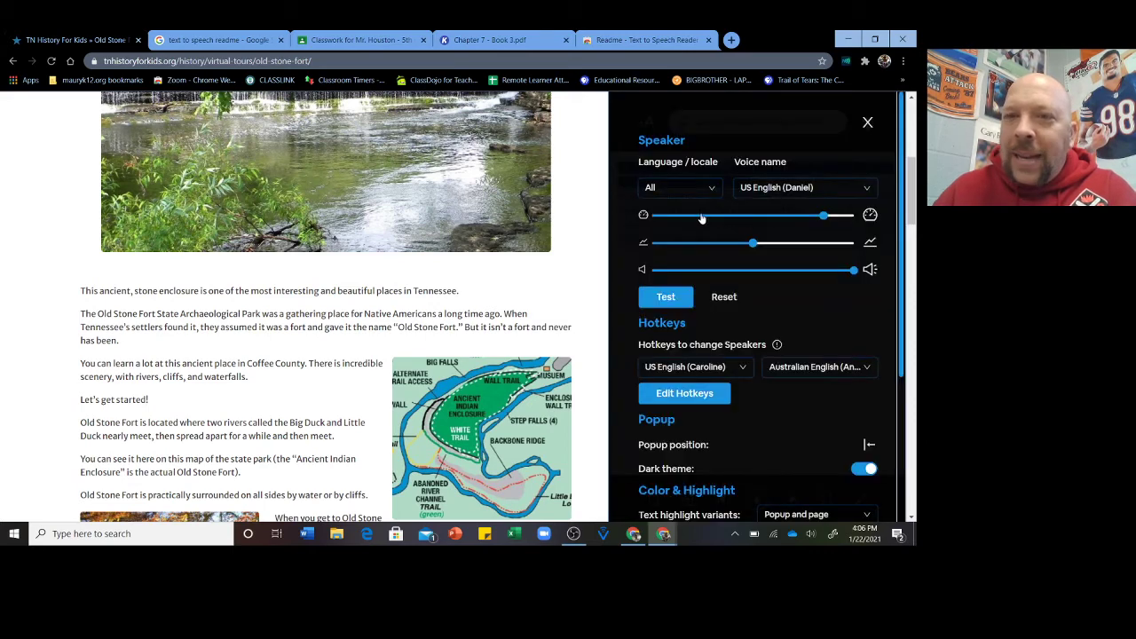
left_click(852, 218)
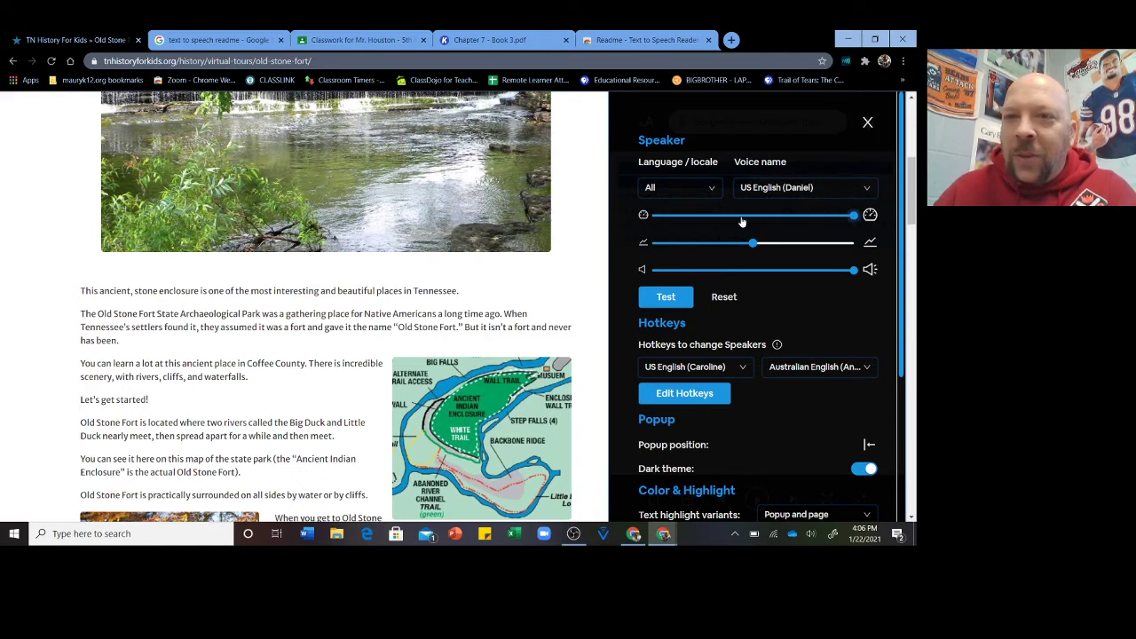
left_click(689, 218)
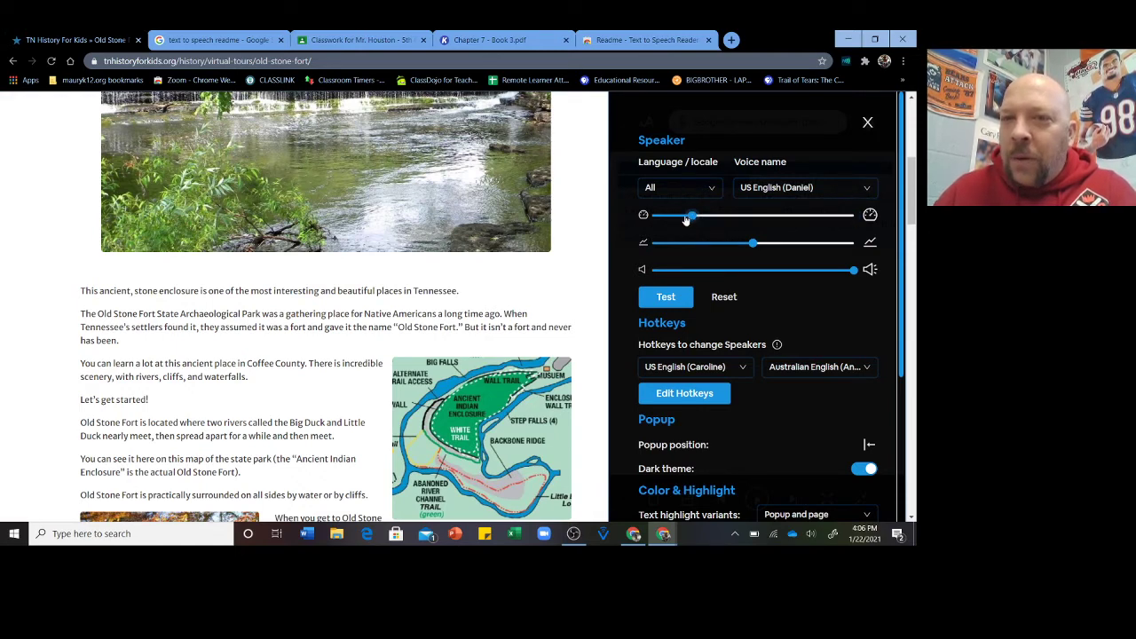
left_click(681, 218)
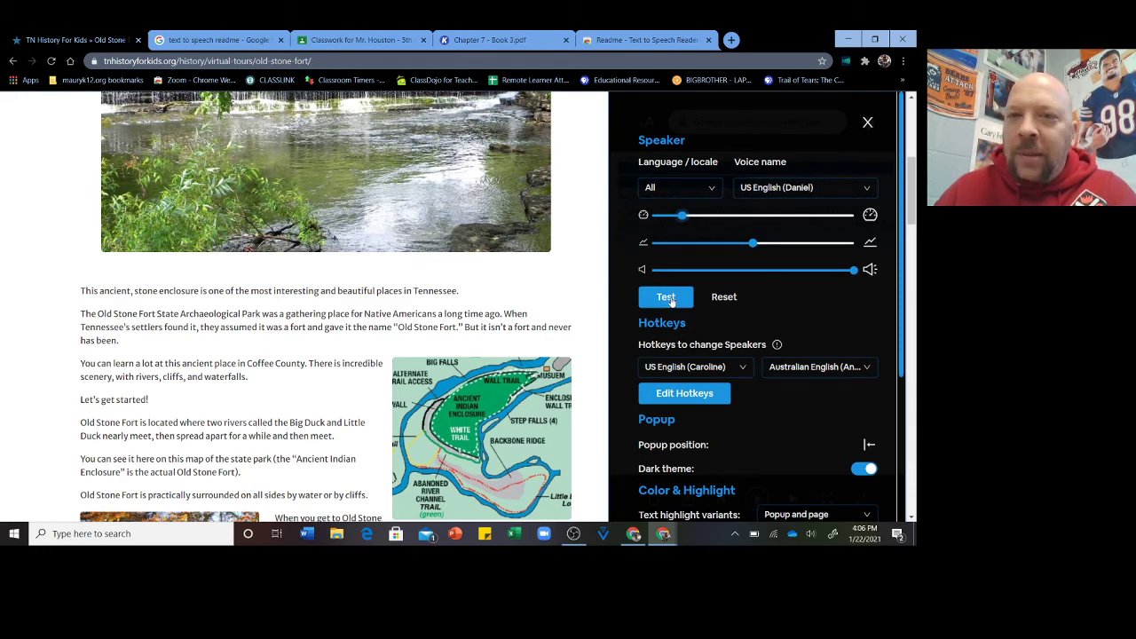
left_click(865, 123)
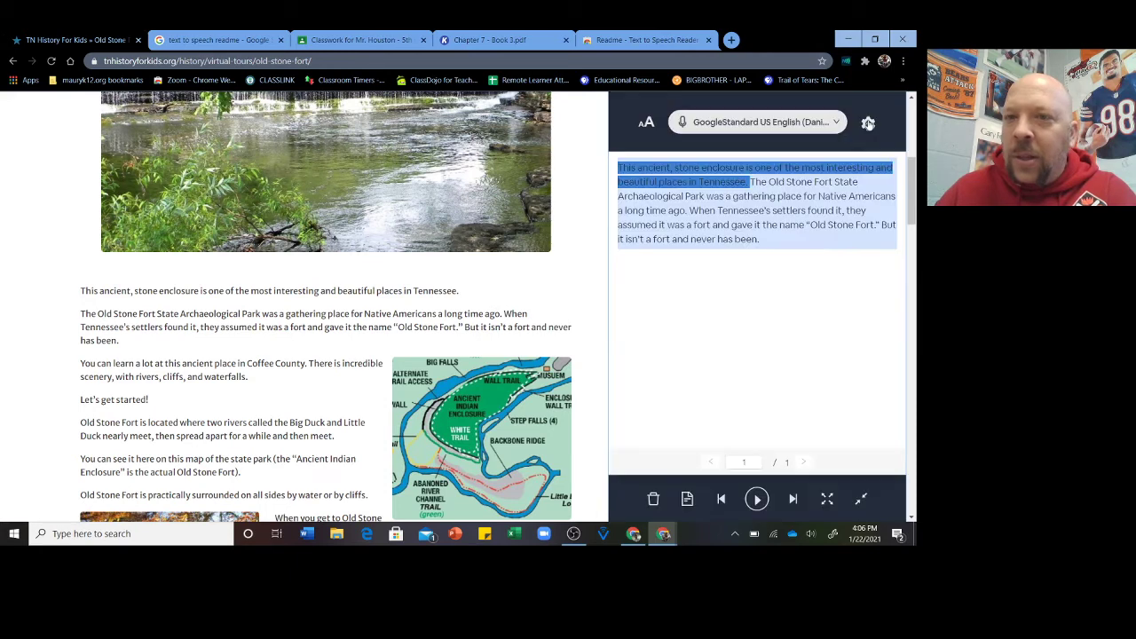
left_click(759, 500)
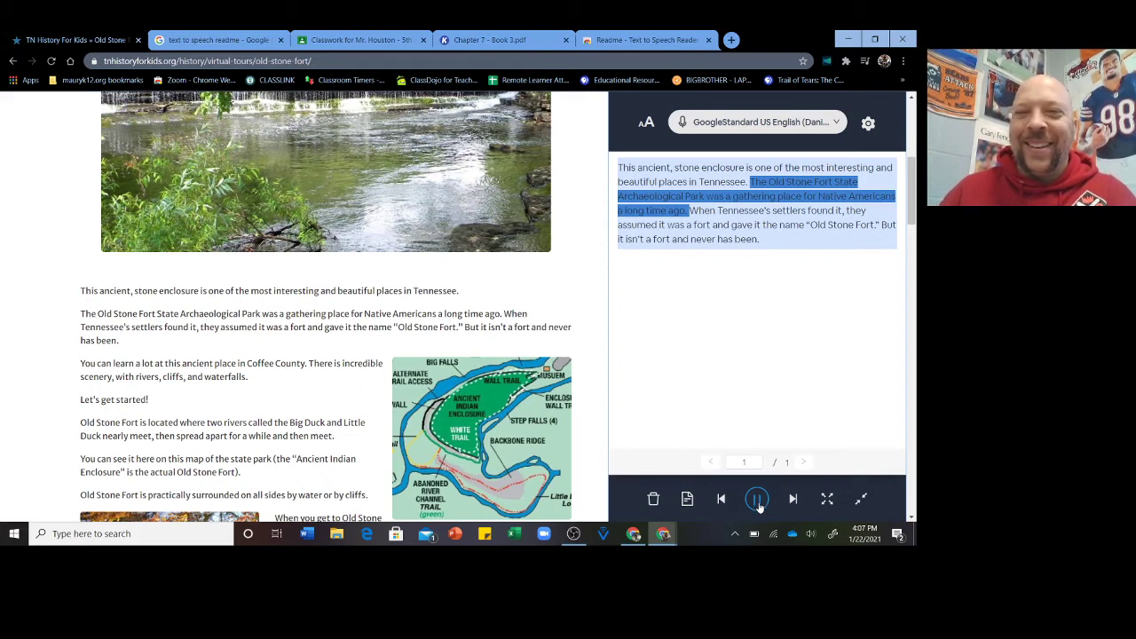
left_click(756, 500)
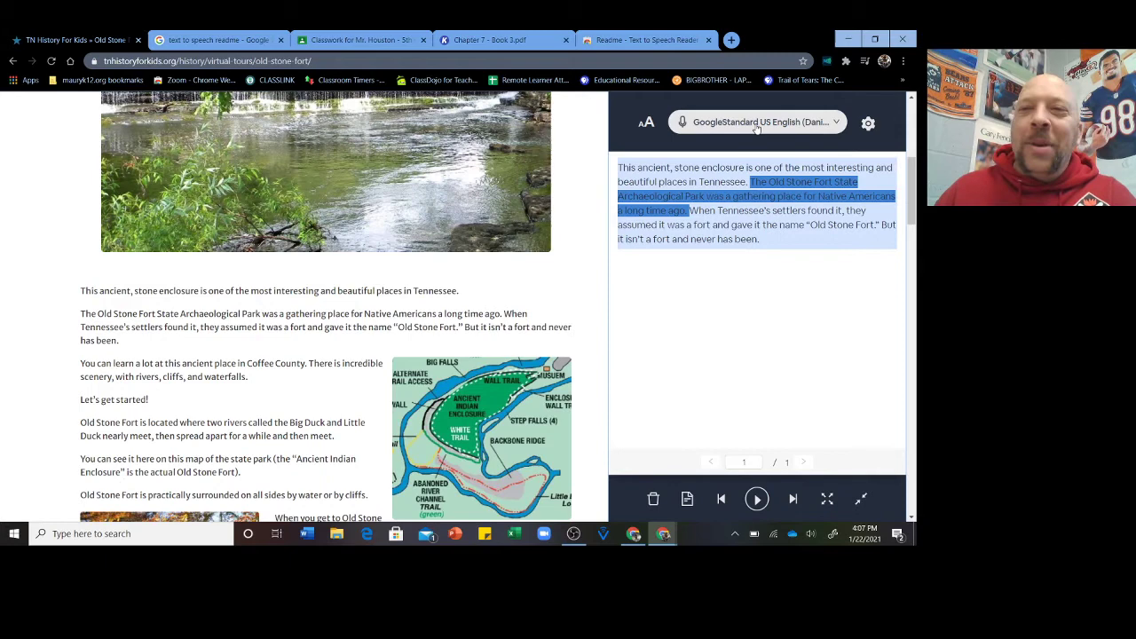
Step: Set speed back to 1 and pitch to 2, then play from the Tennessee settlers sentence
left_click(867, 123)
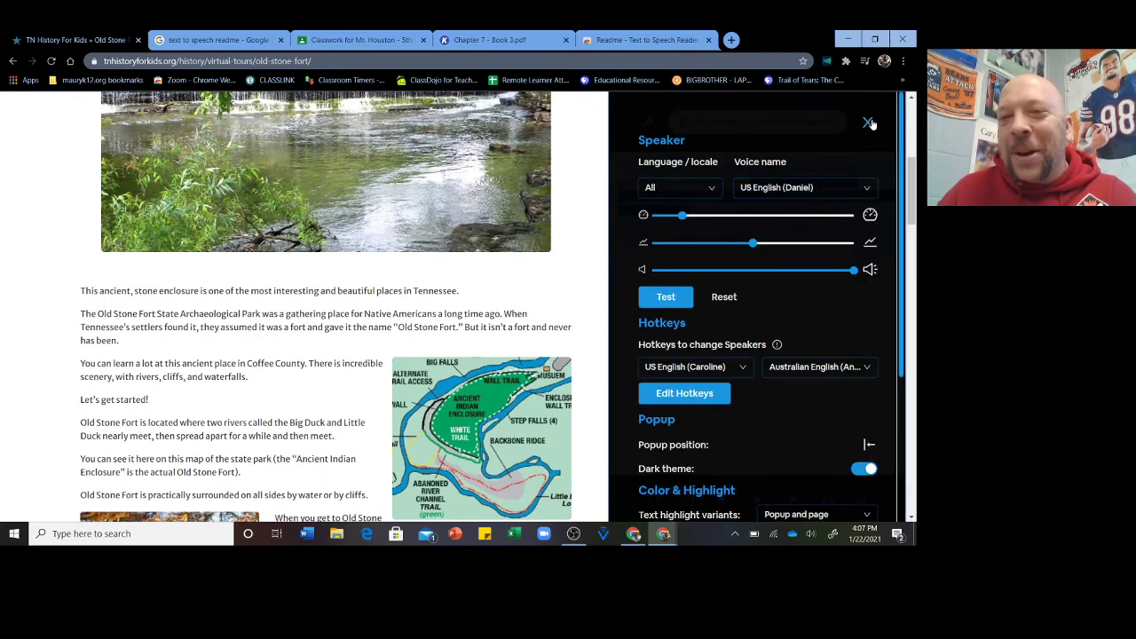
left_click(751, 216)
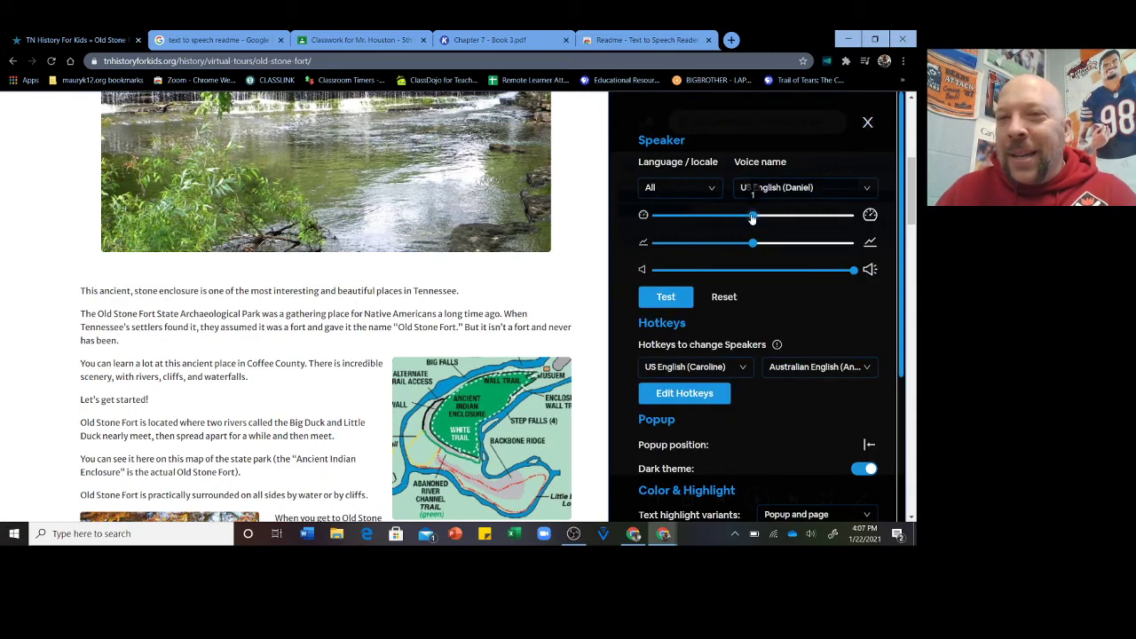
left_click(851, 245)
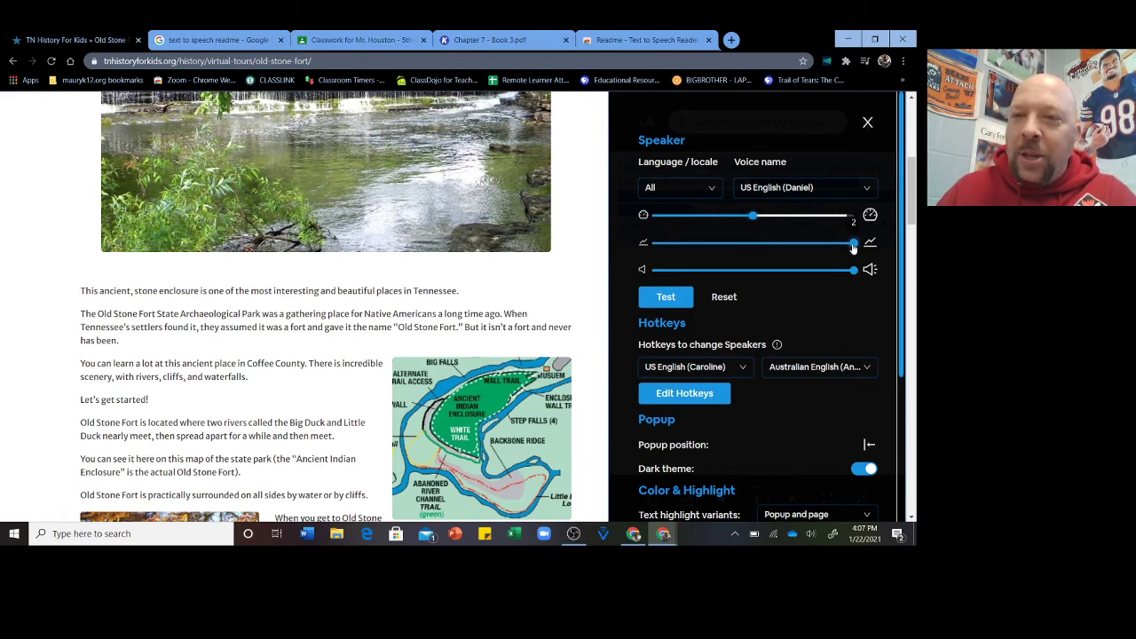
left_click(868, 124)
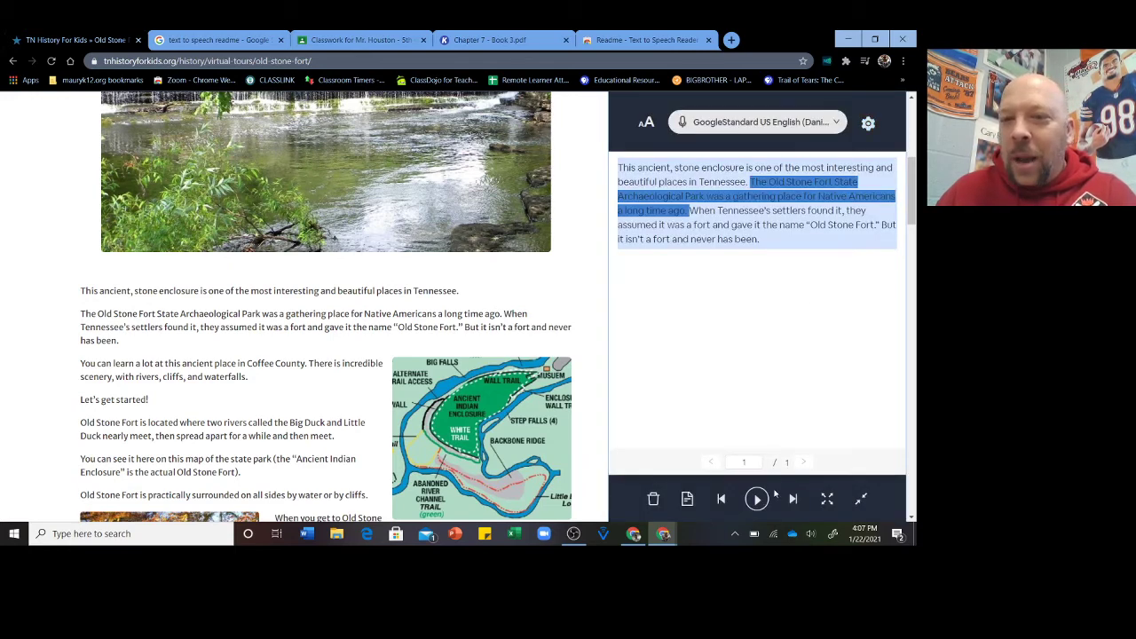
left_click(694, 213)
left_click(756, 499)
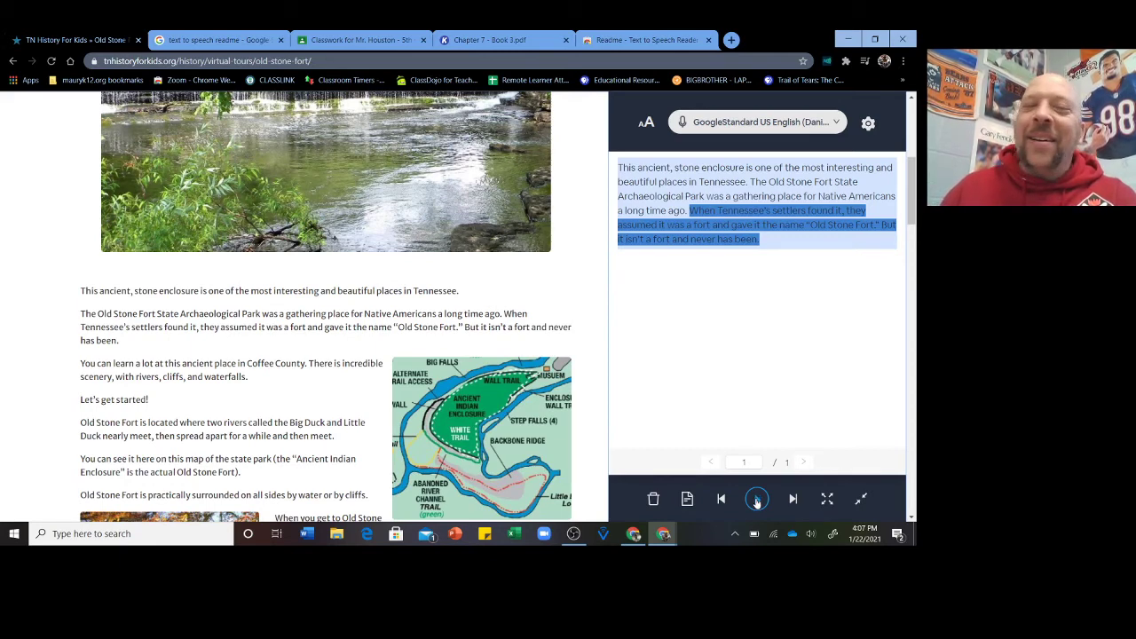
left_click(756, 499)
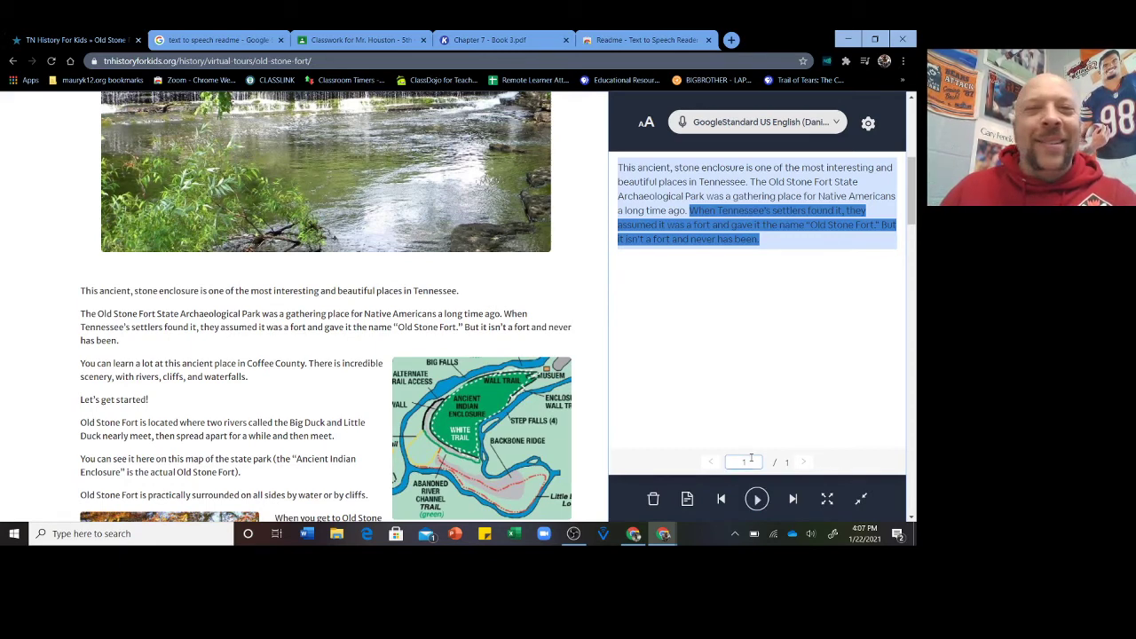
Step: Lower the voice pitch to 0.2 and play the passage, then stop
left_click(867, 124)
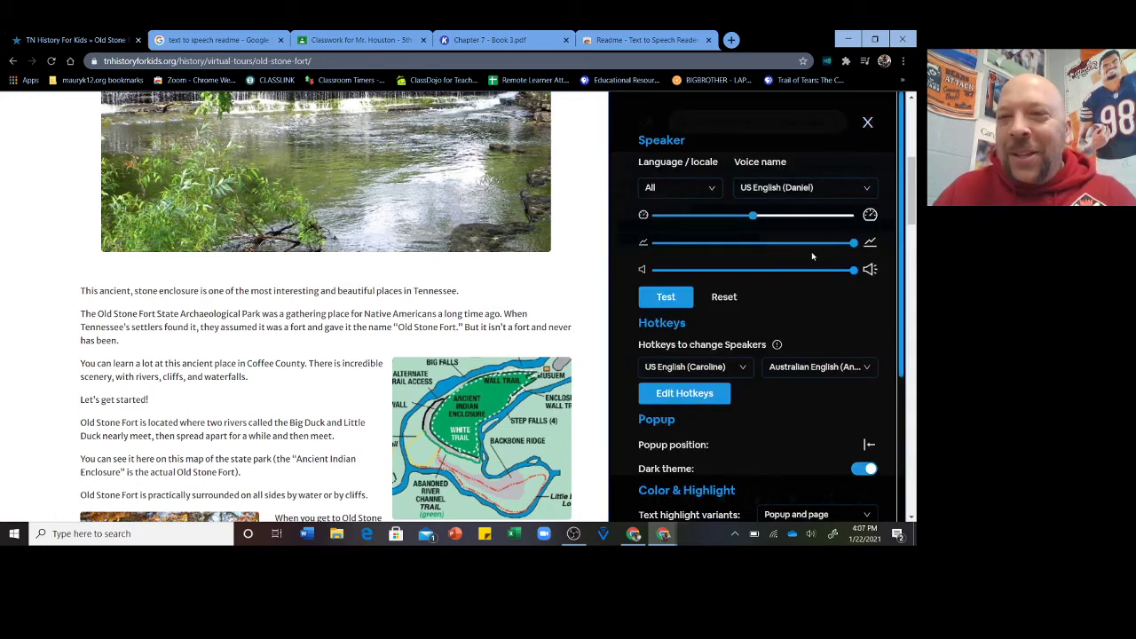
left_click(753, 245)
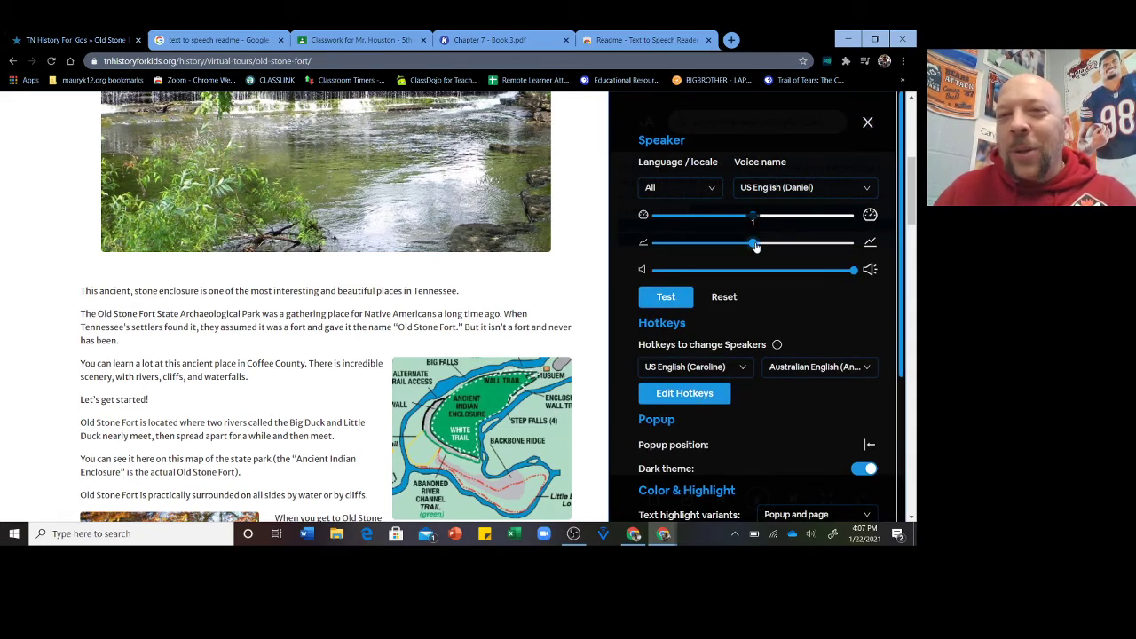
left_click(653, 244)
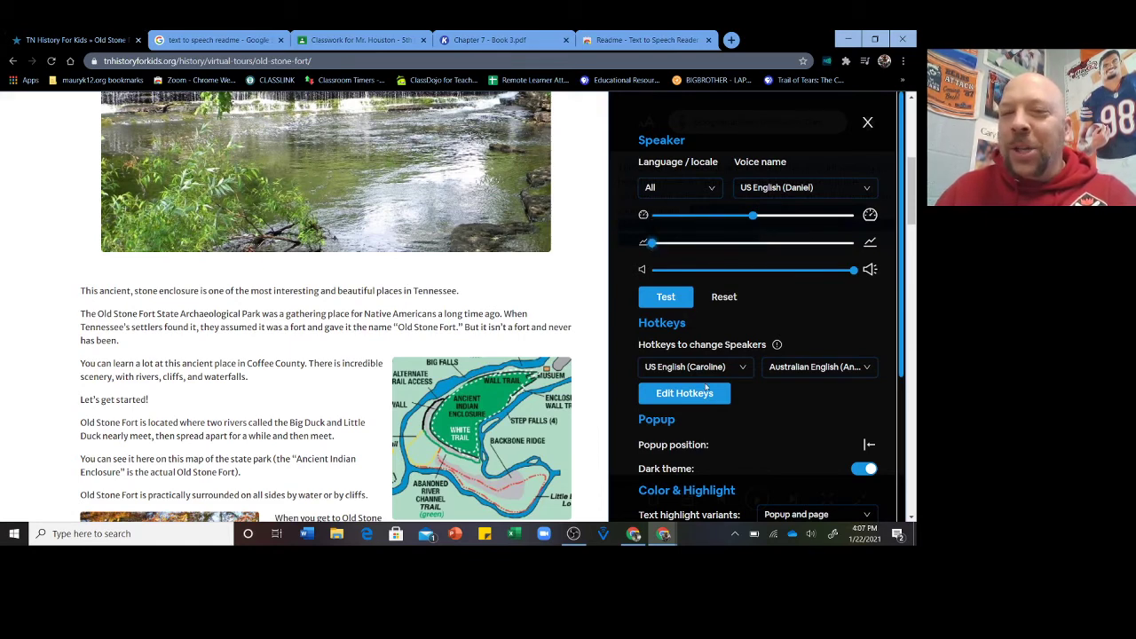
left_click(672, 245)
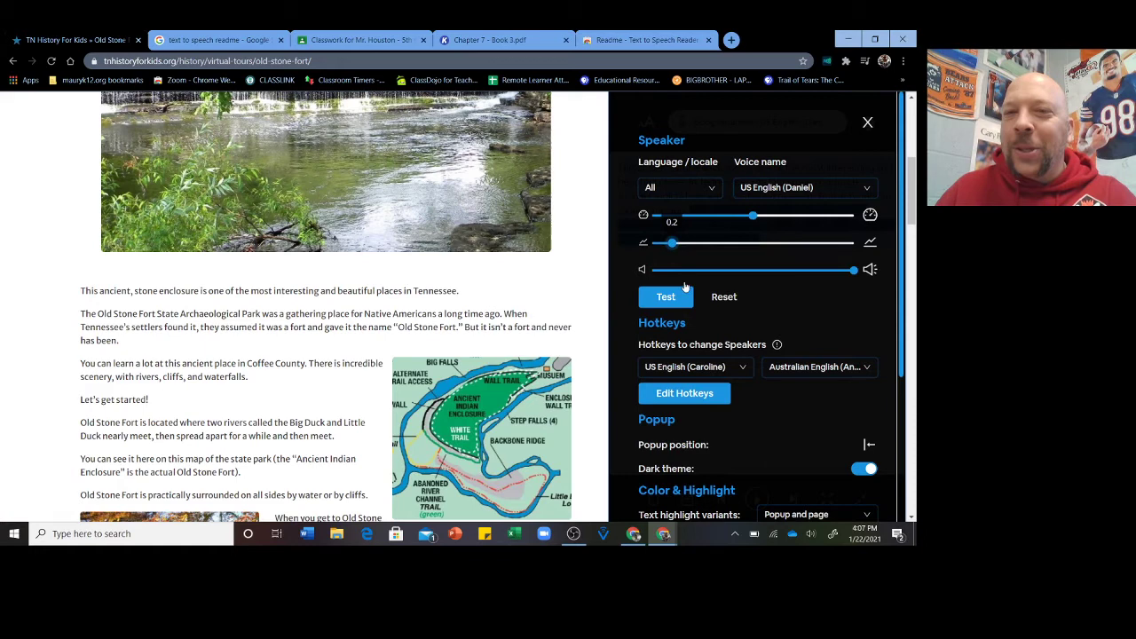
left_click(867, 121)
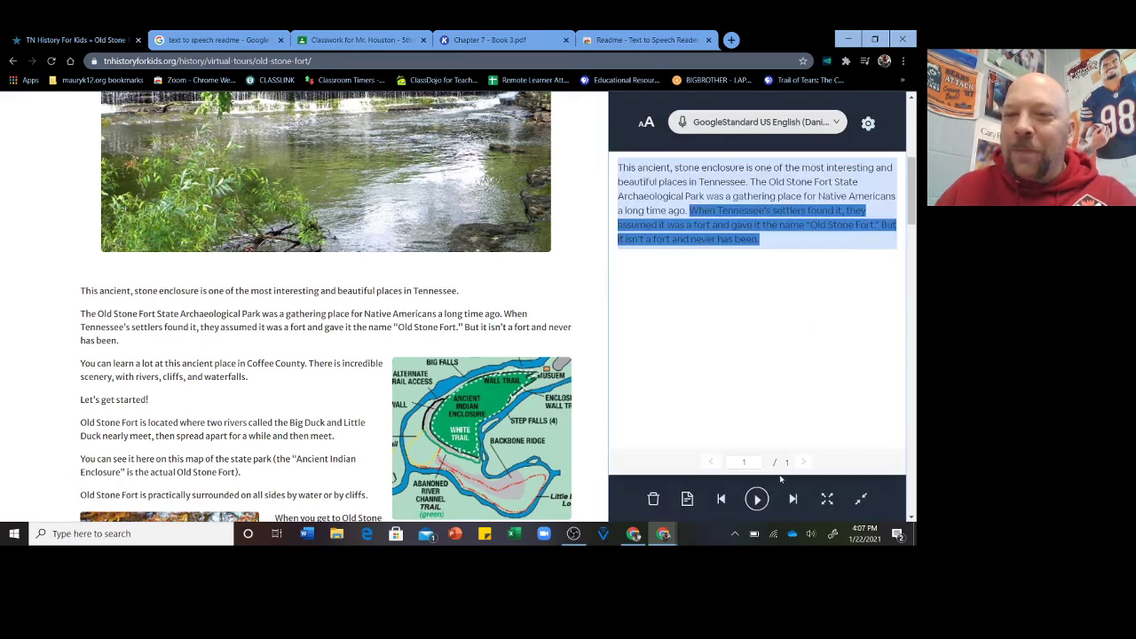
left_click(620, 169)
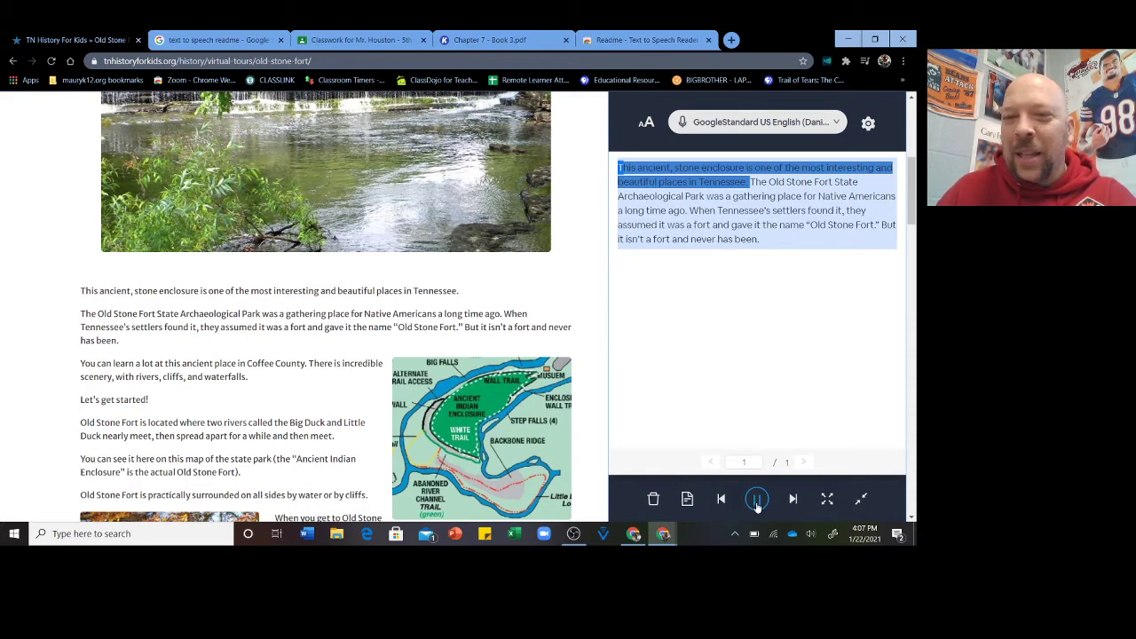
left_click(757, 501)
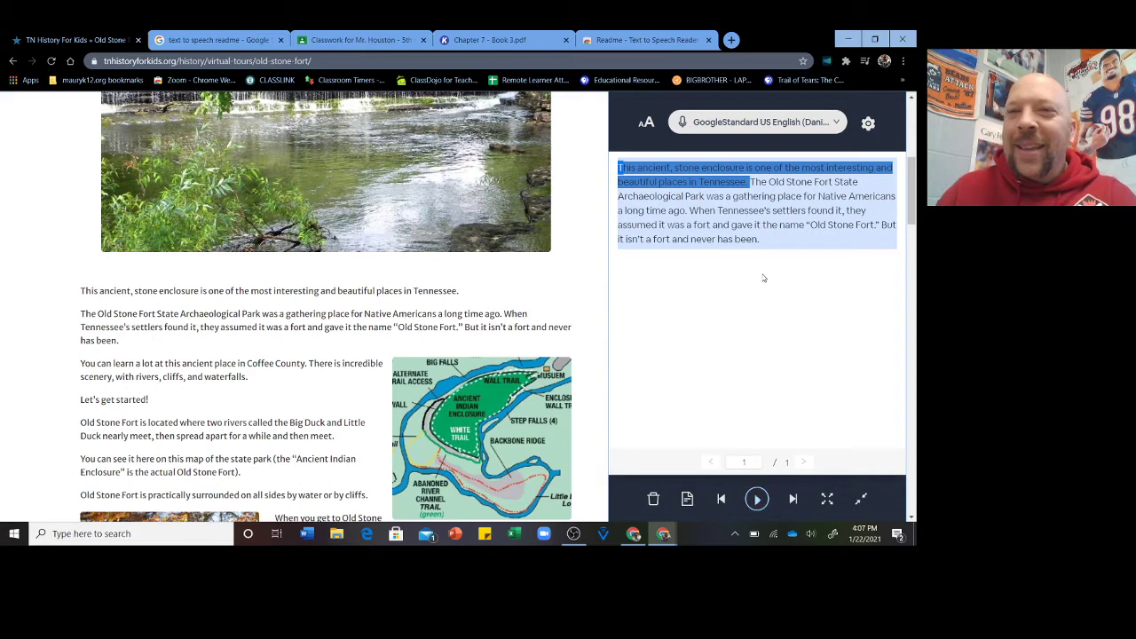
Step: Reset pitch to 1 and choose the British English (Benjamin) voice in settings
left_click(868, 125)
left_click(753, 246)
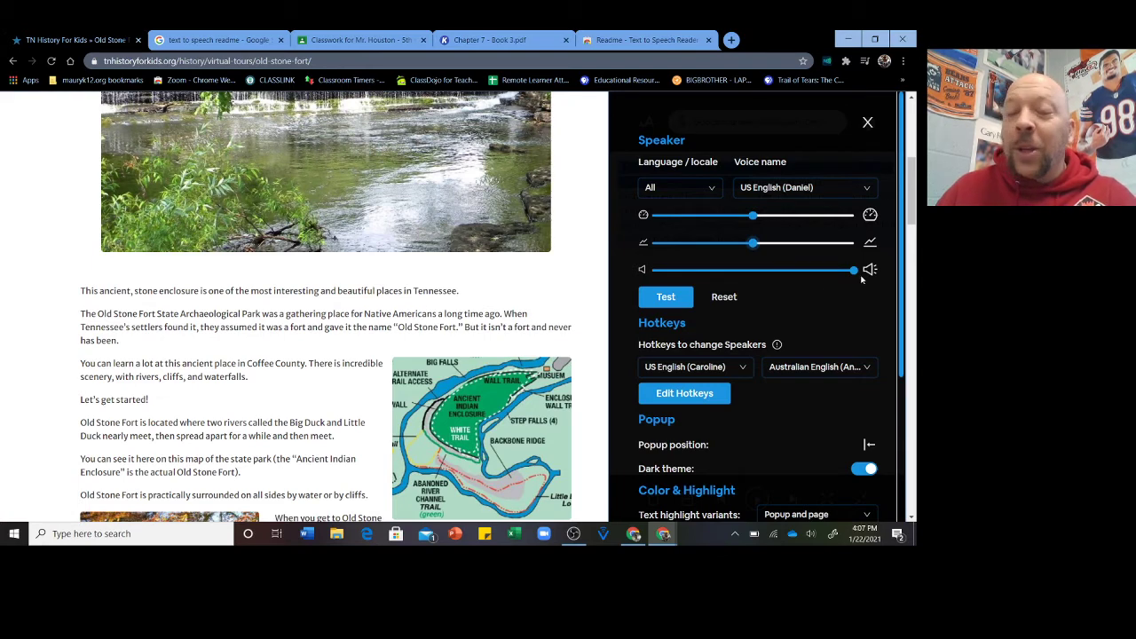
scroll(816, 329, "down", 1)
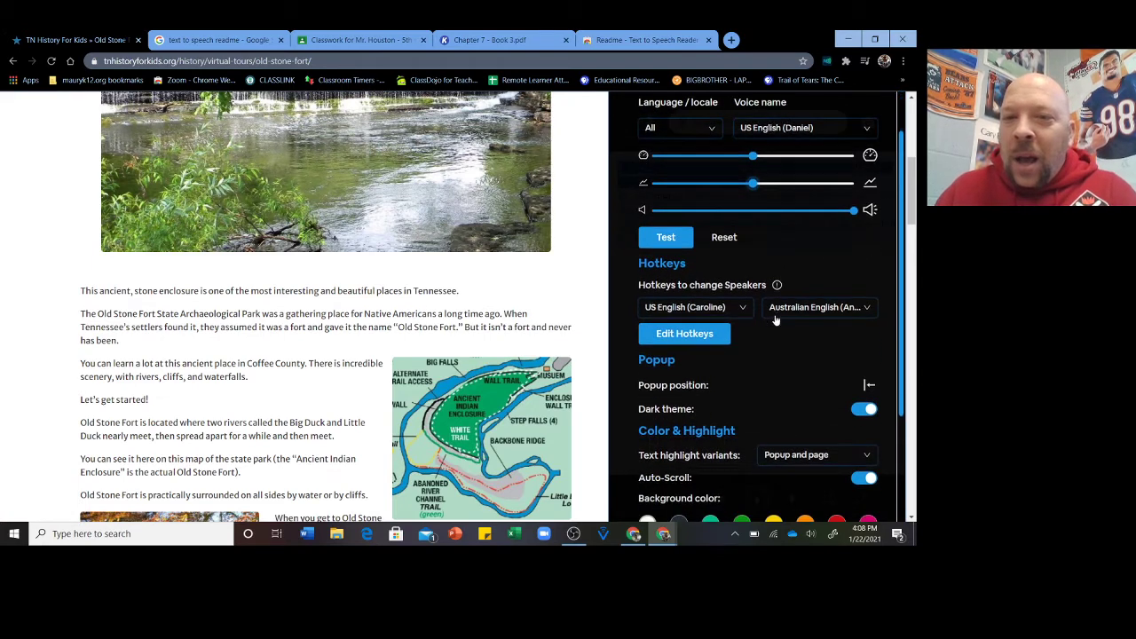
scroll(803, 266, "up", 1)
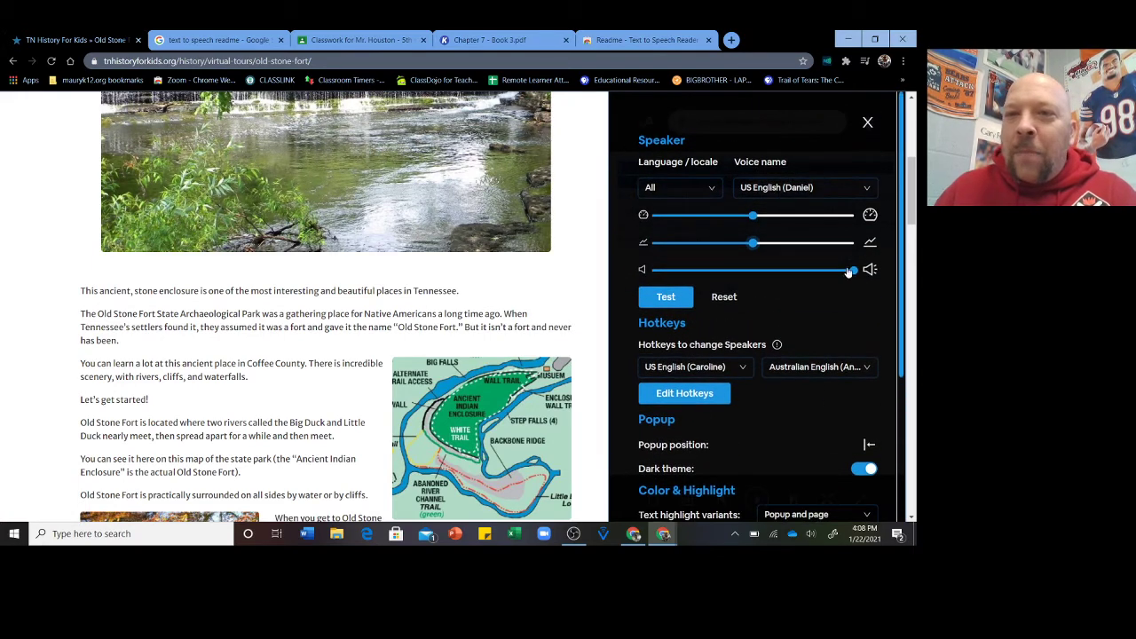
left_click(823, 188)
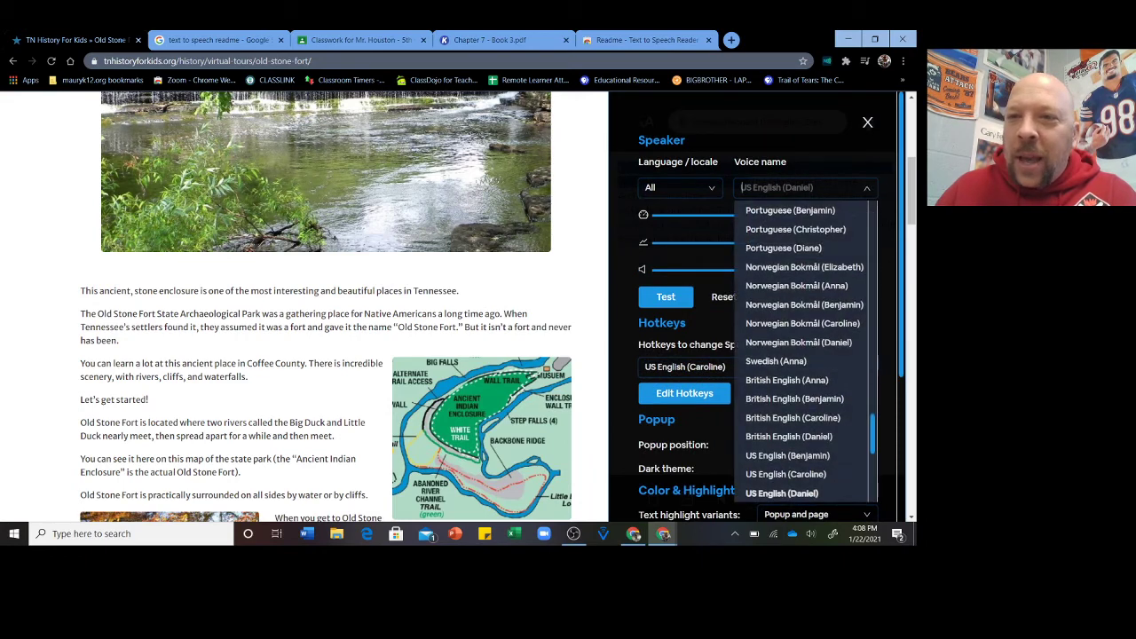
scroll(824, 439, "up", 1)
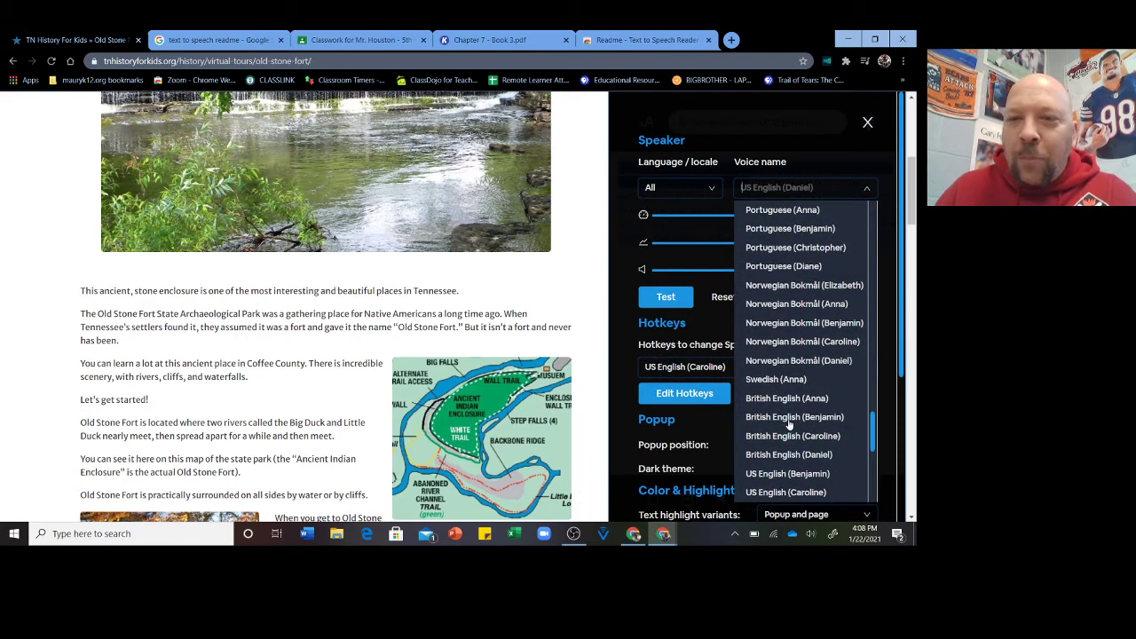
left_click(789, 417)
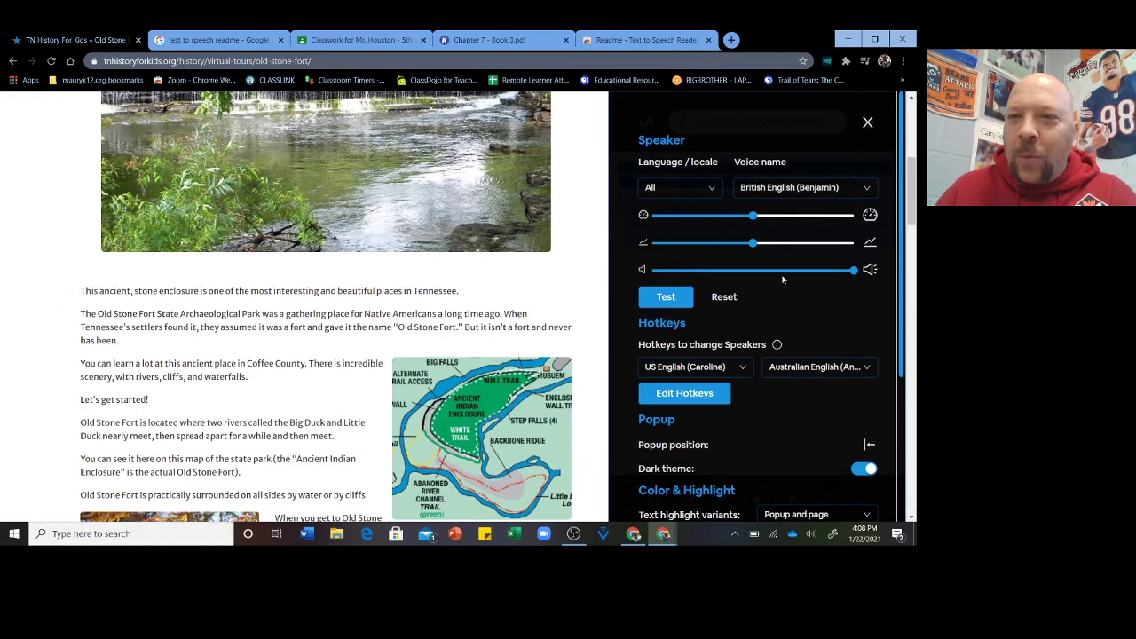
left_click(869, 123)
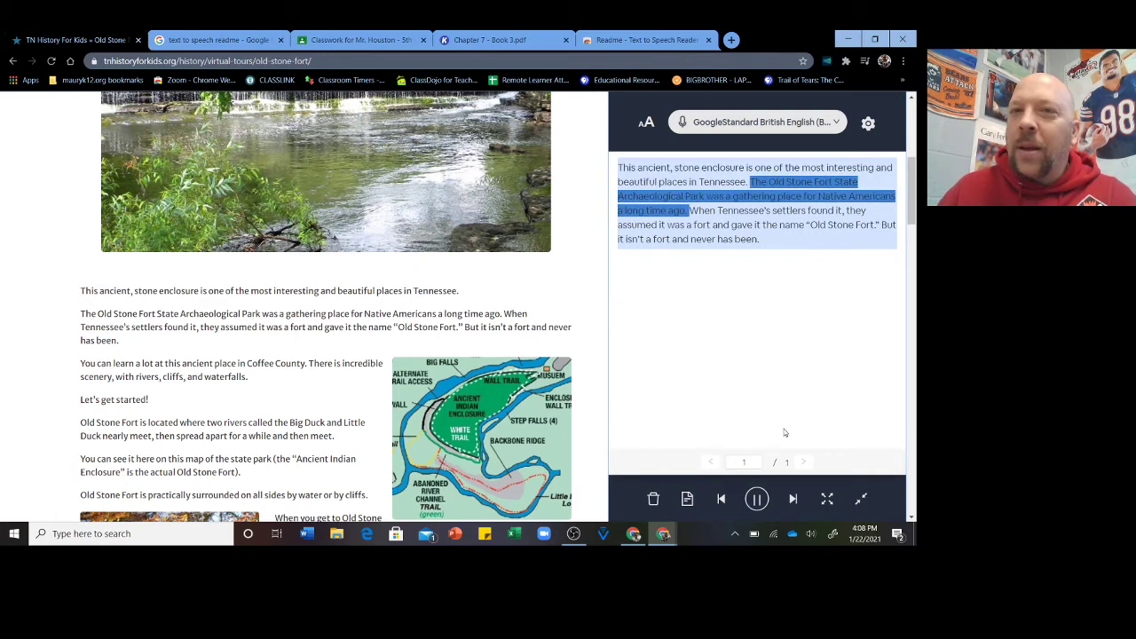
Step: Pause reading, switch the voice to US English (Benjamin), and collapse Readme to its playback bar
left_click(757, 500)
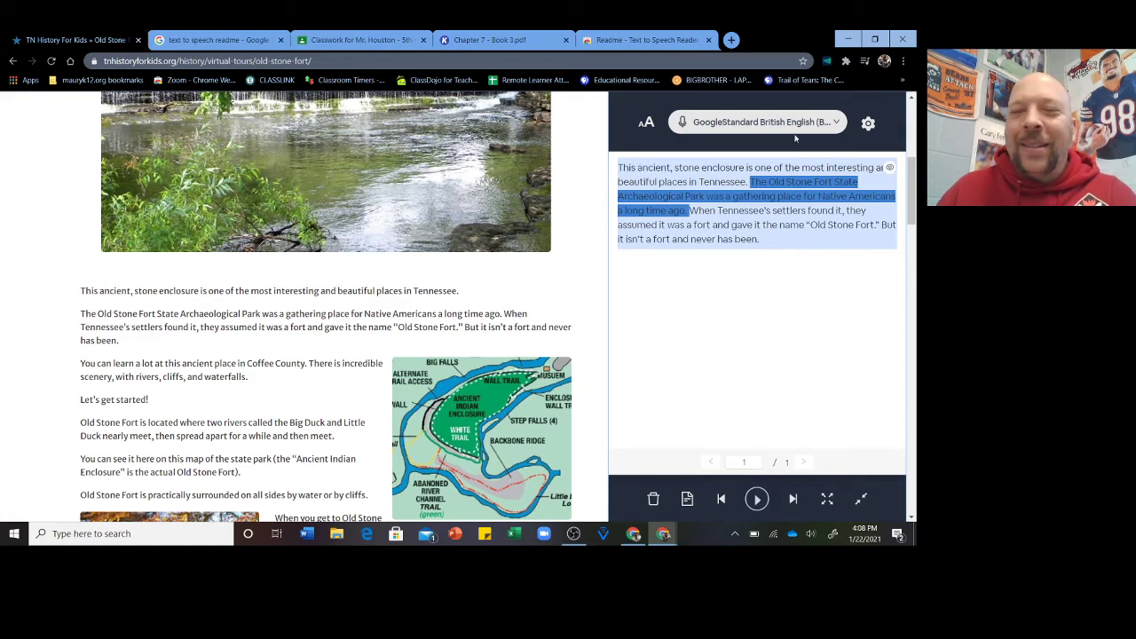
left_click(835, 124)
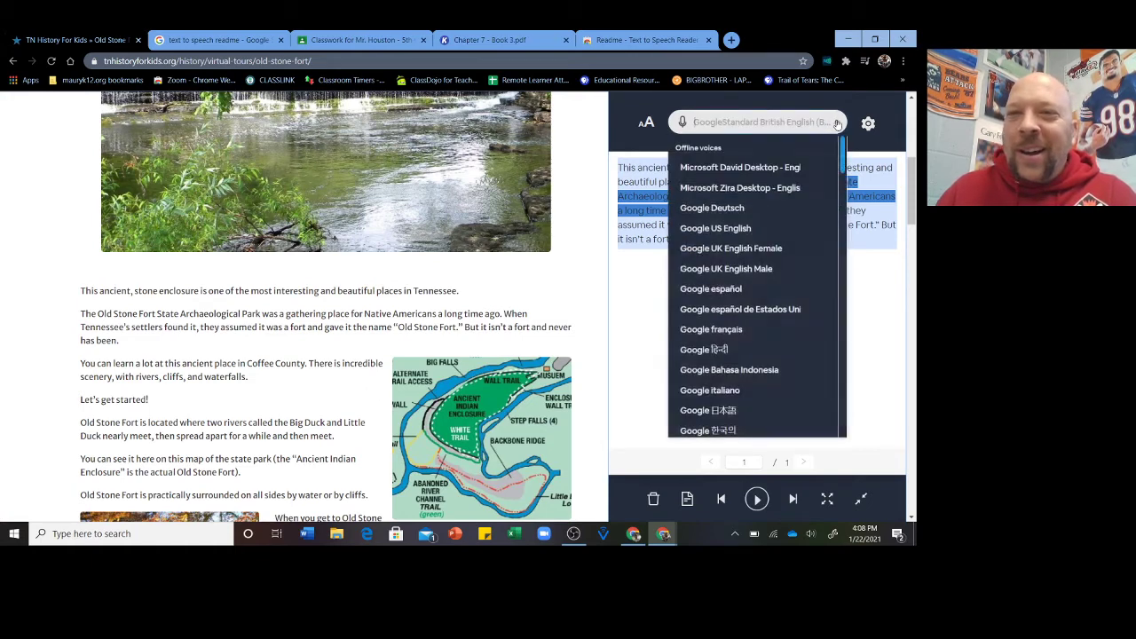
scroll(780, 260, "down", 5)
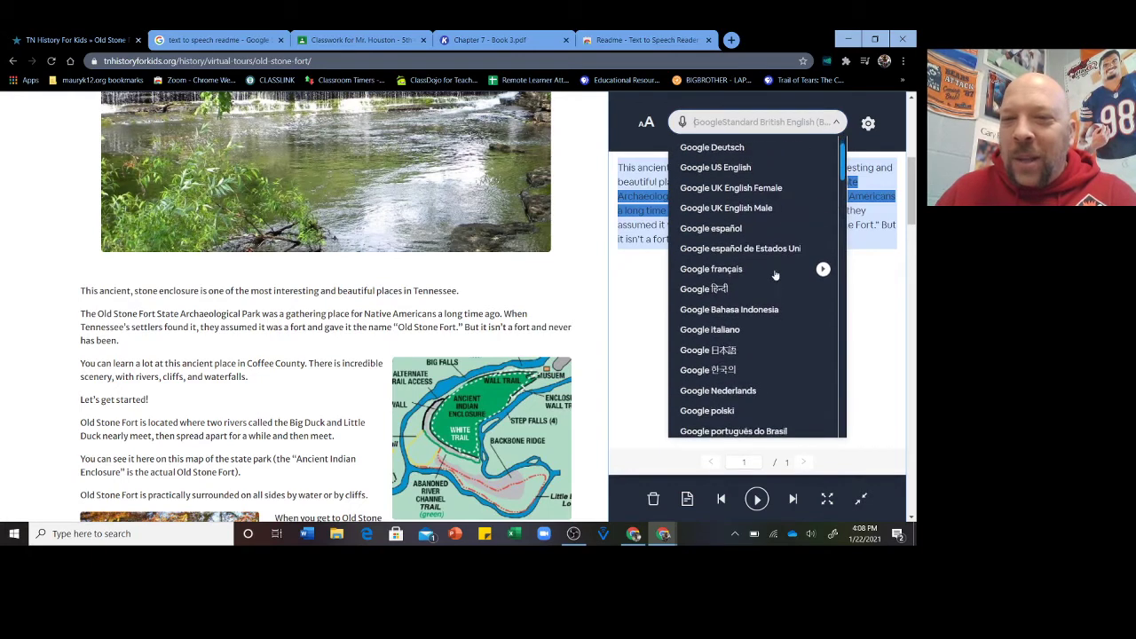
scroll(752, 305, "down", 8)
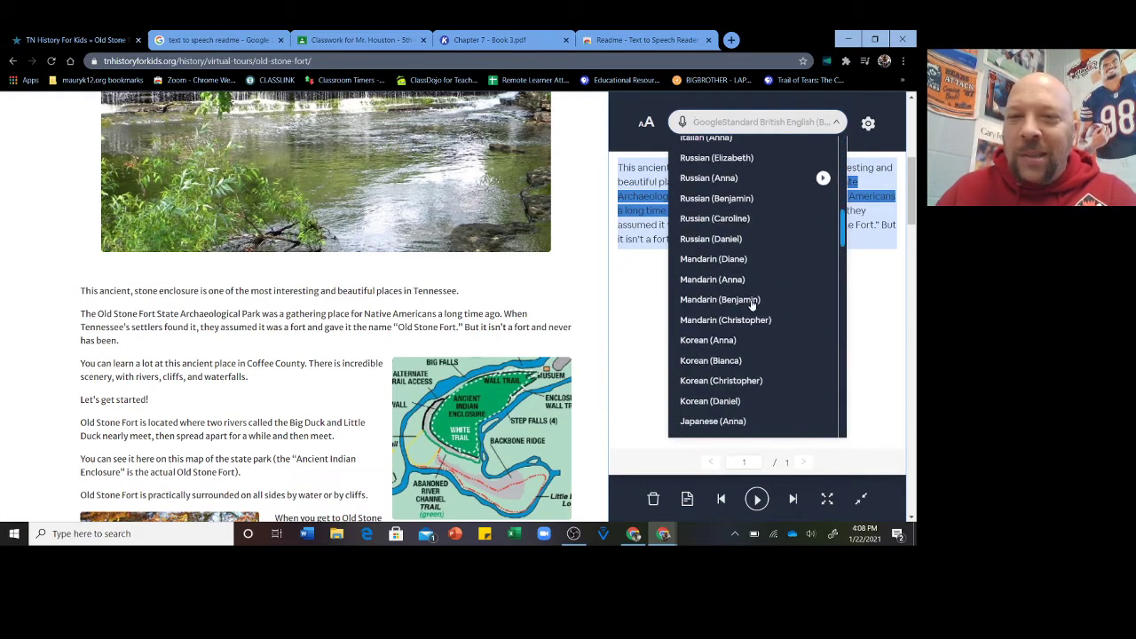
scroll(751, 303, "down", 5)
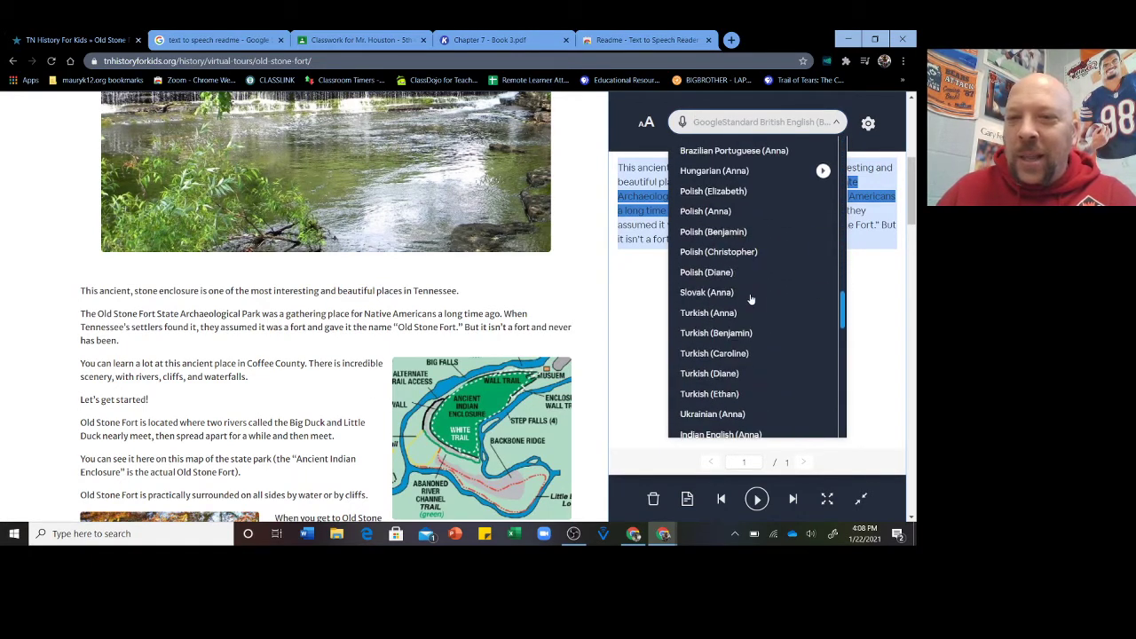
scroll(751, 299, "down", 5)
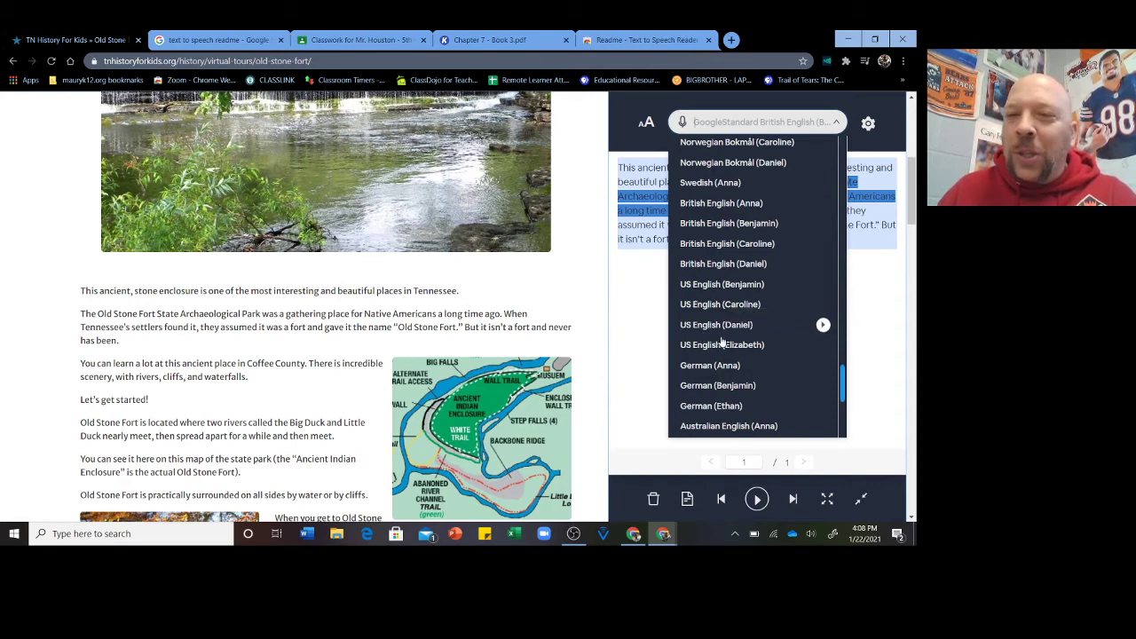
left_click(730, 284)
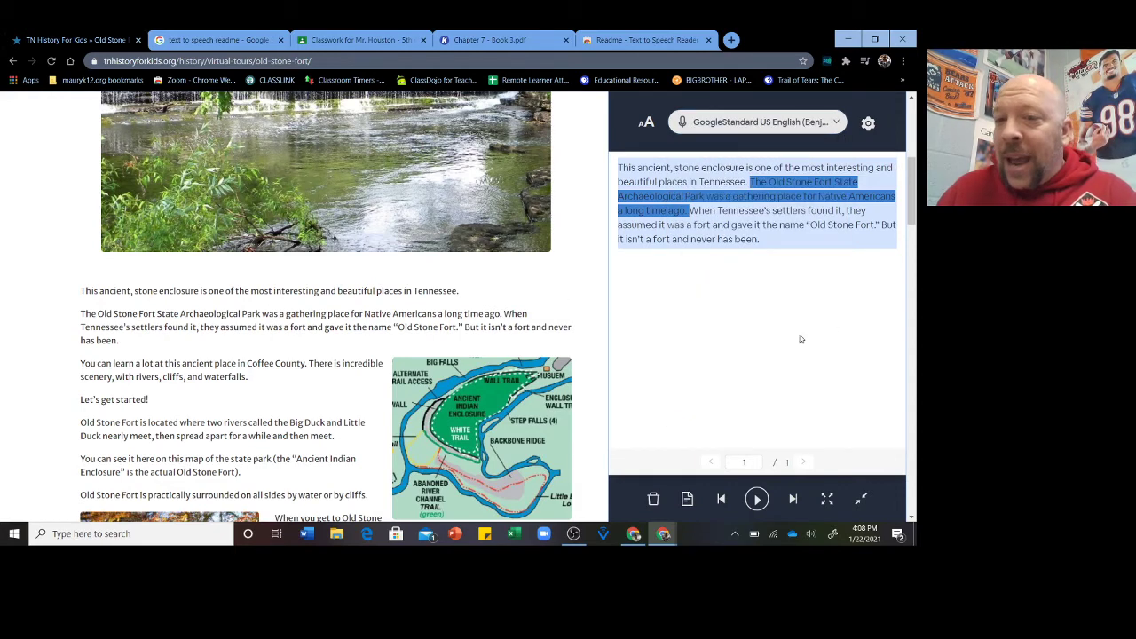
left_click(859, 501)
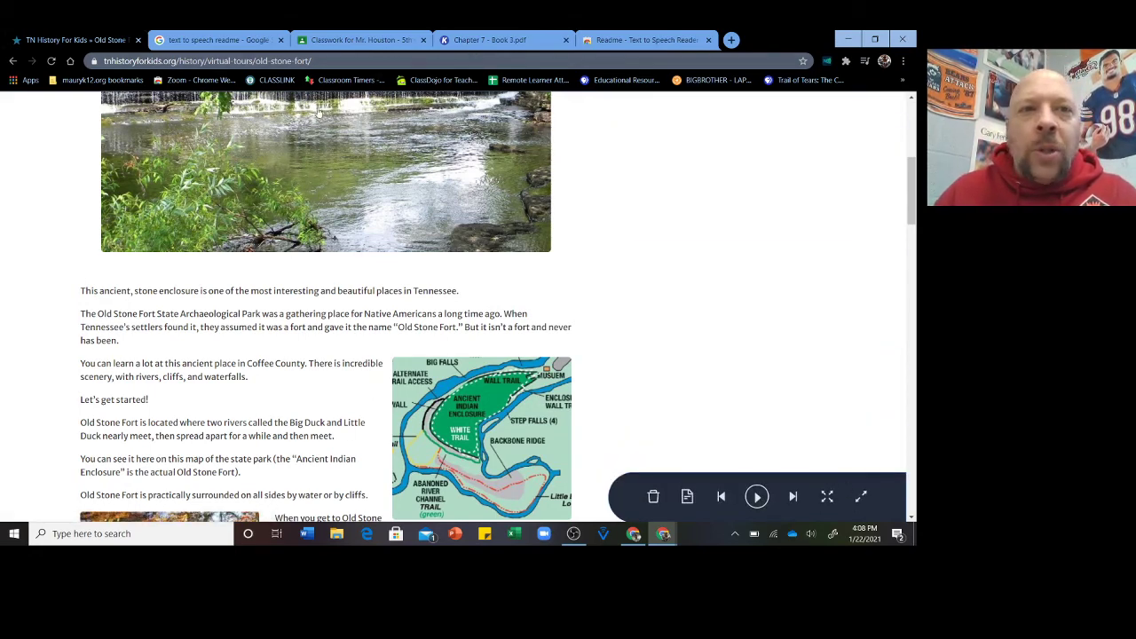
Step: From the Classwork tab, open Chapter 7 - Book 3.pdf with Annotate with Kami
left_click(347, 39)
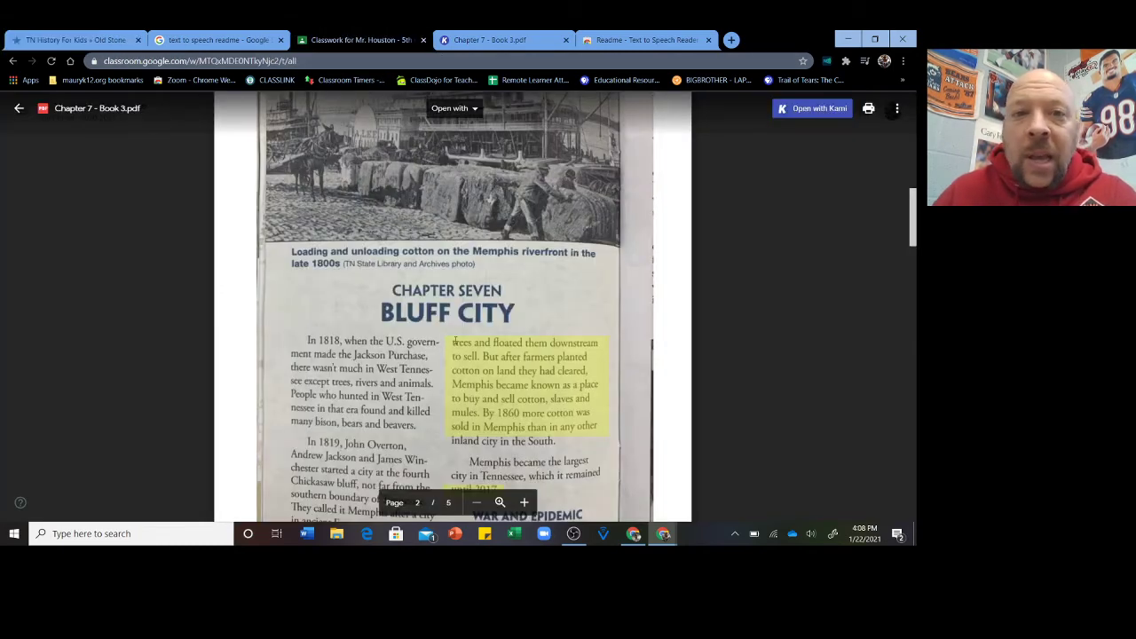
left_click(19, 108)
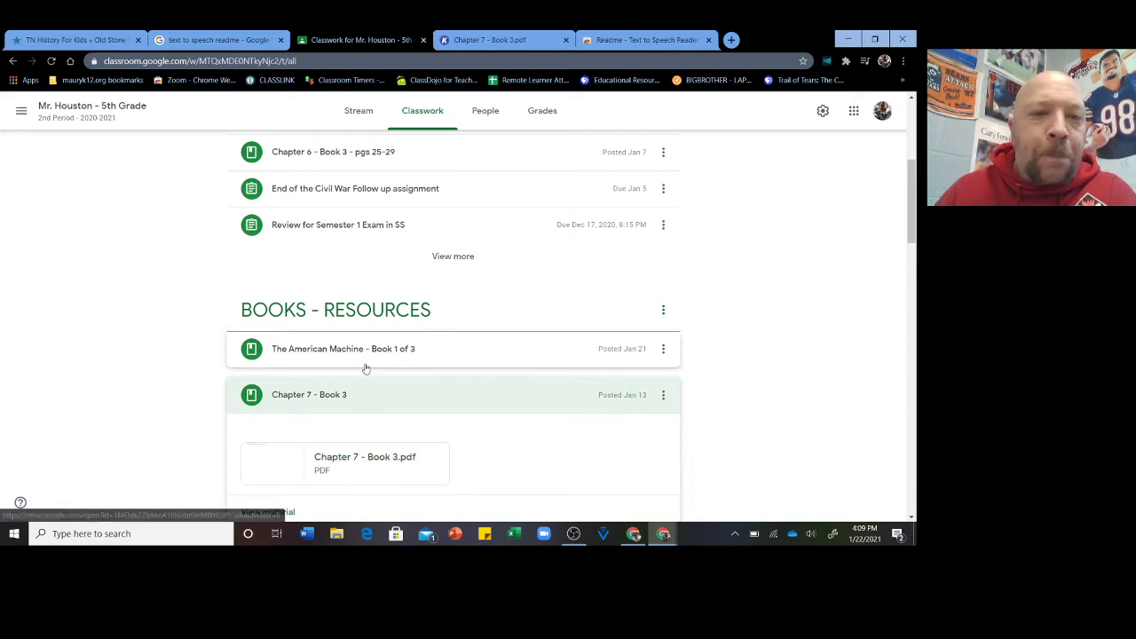
left_click(373, 465)
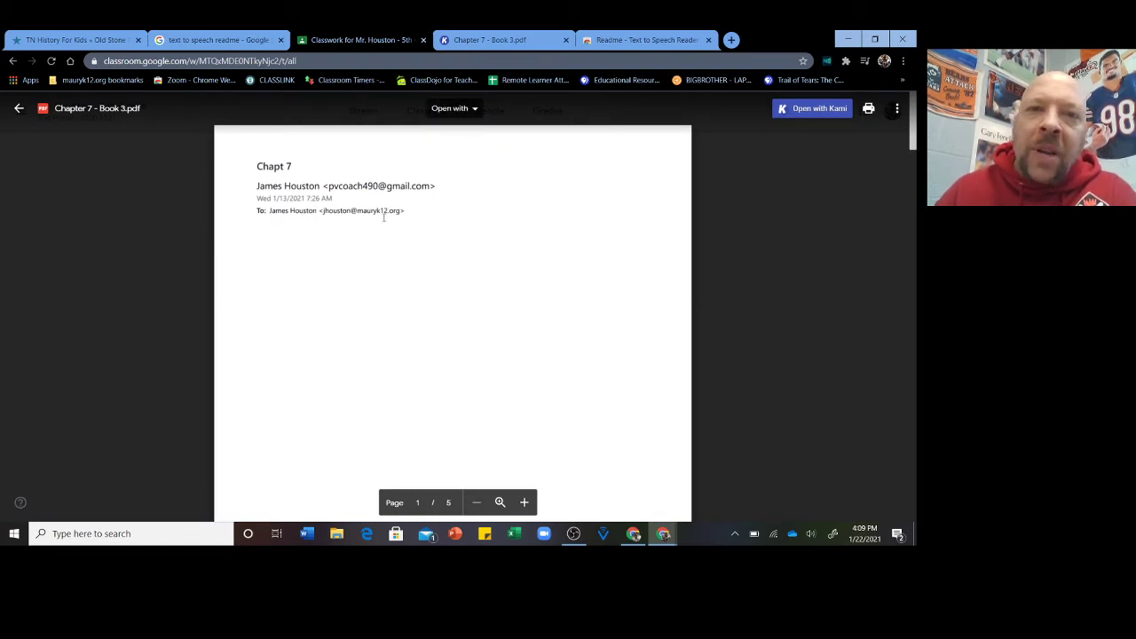
scroll(463, 357, "down", 5)
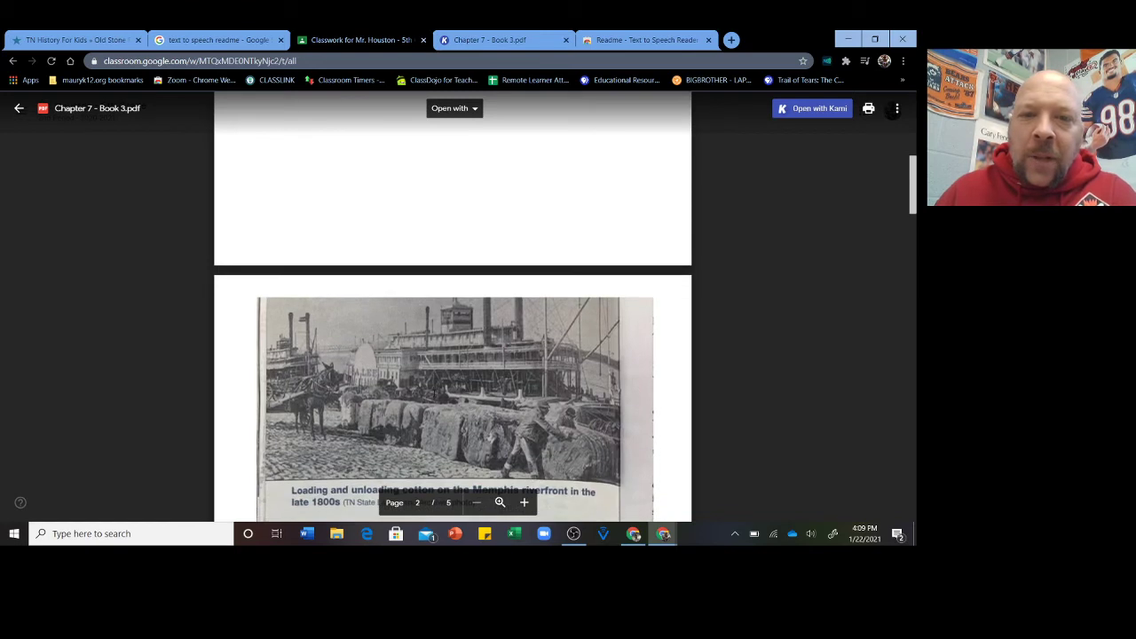
scroll(462, 299, "up", 5)
left_click(472, 112)
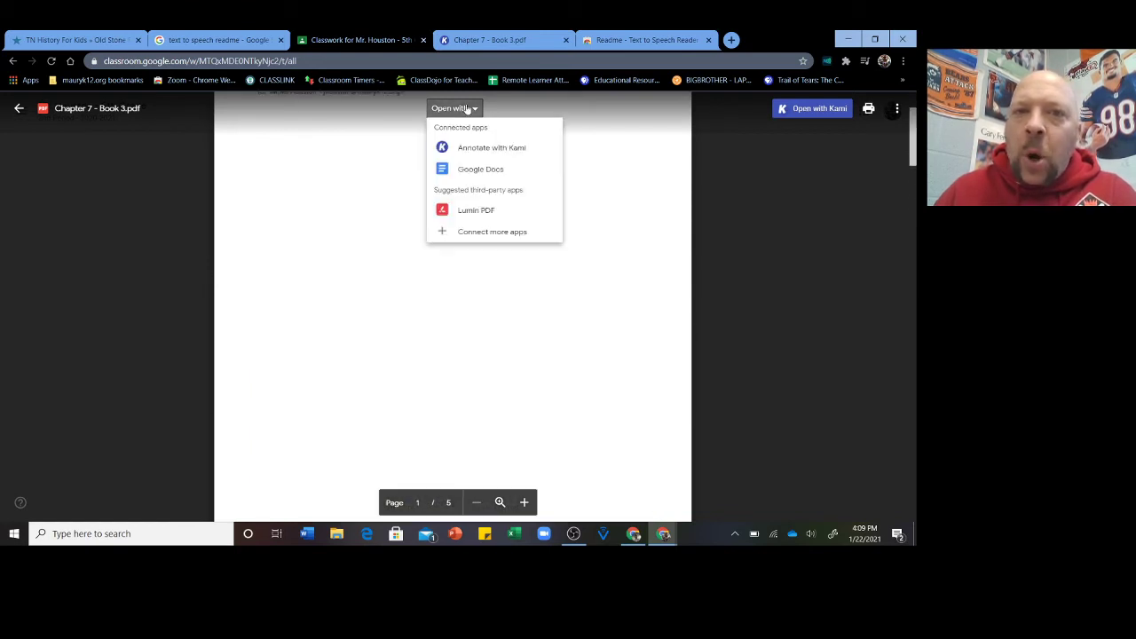
left_click(471, 148)
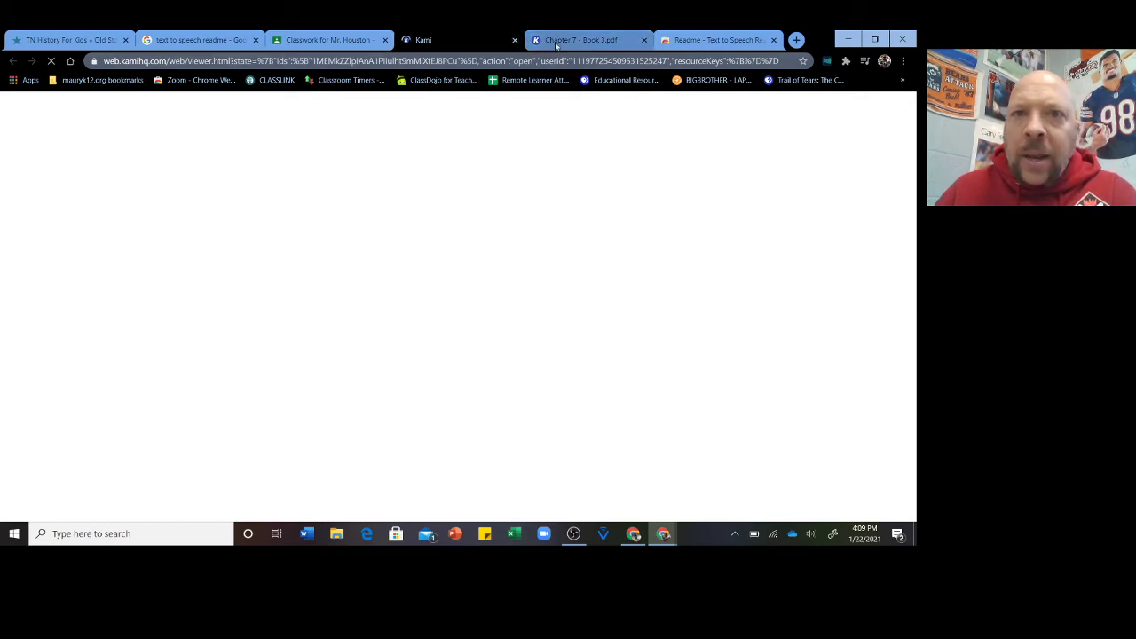
Step: Close the Kami tab and the side menu, then bring up the document menu with OCR For Scanned PDFs
left_click(516, 40)
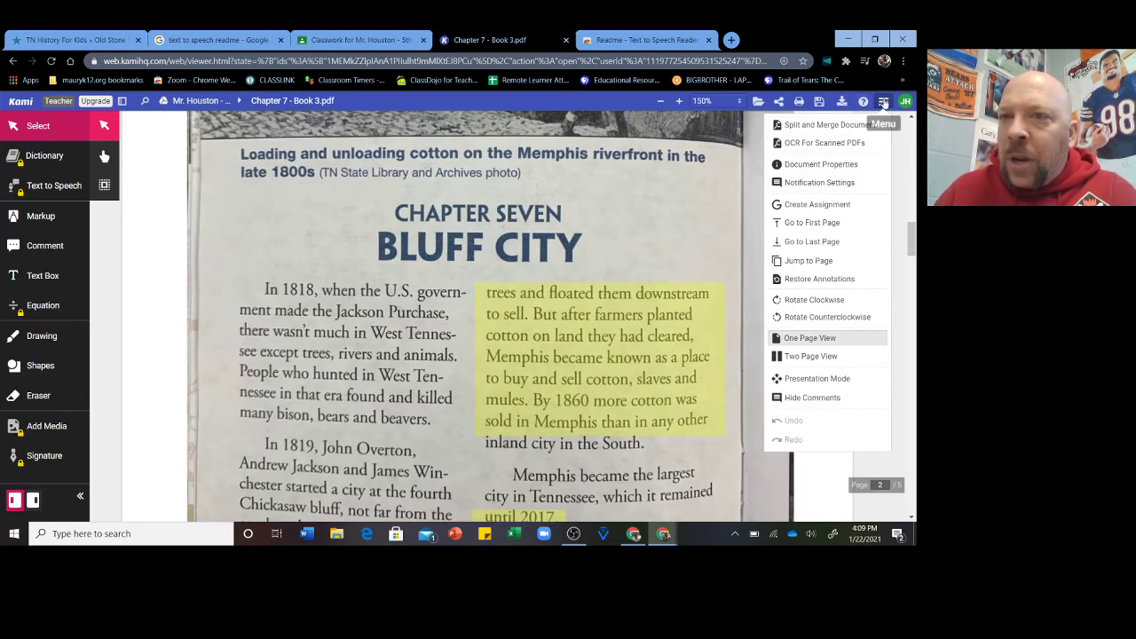
left_click(883, 102)
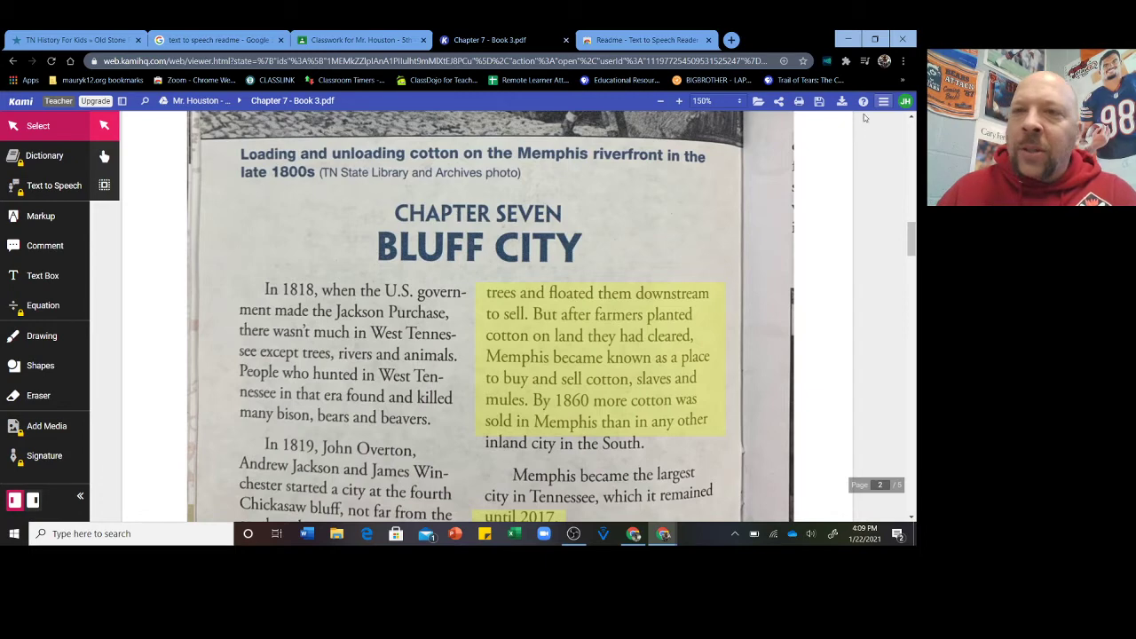
left_click(884, 101)
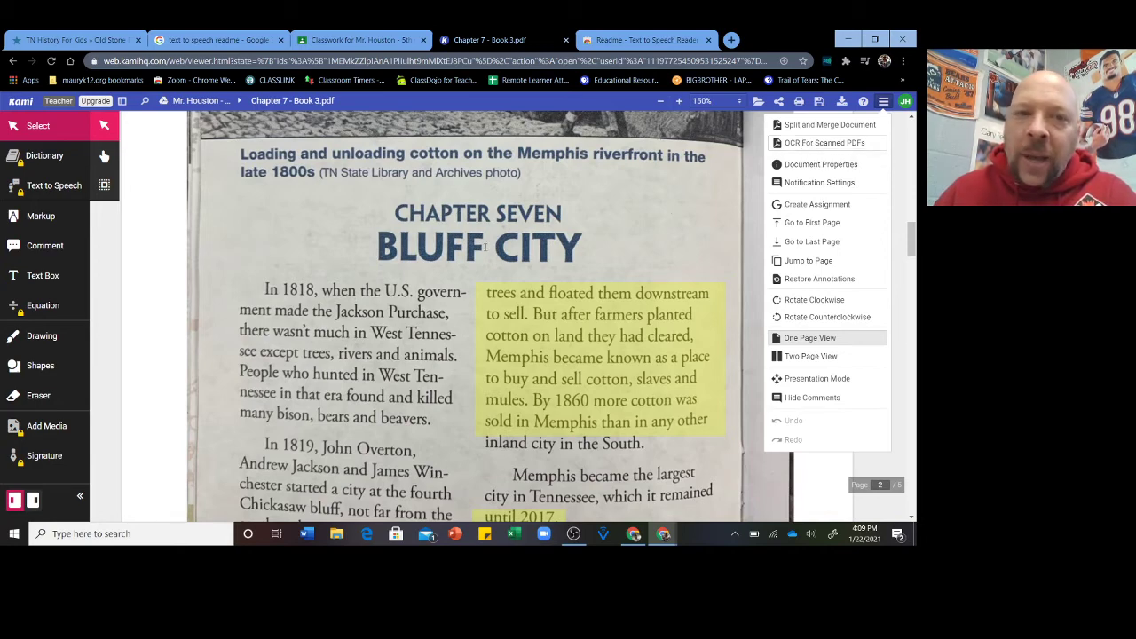
Step: Select the paragraph starting 'In 1818' and have it read aloud with Read text
left_click_drag(254, 290, 438, 433)
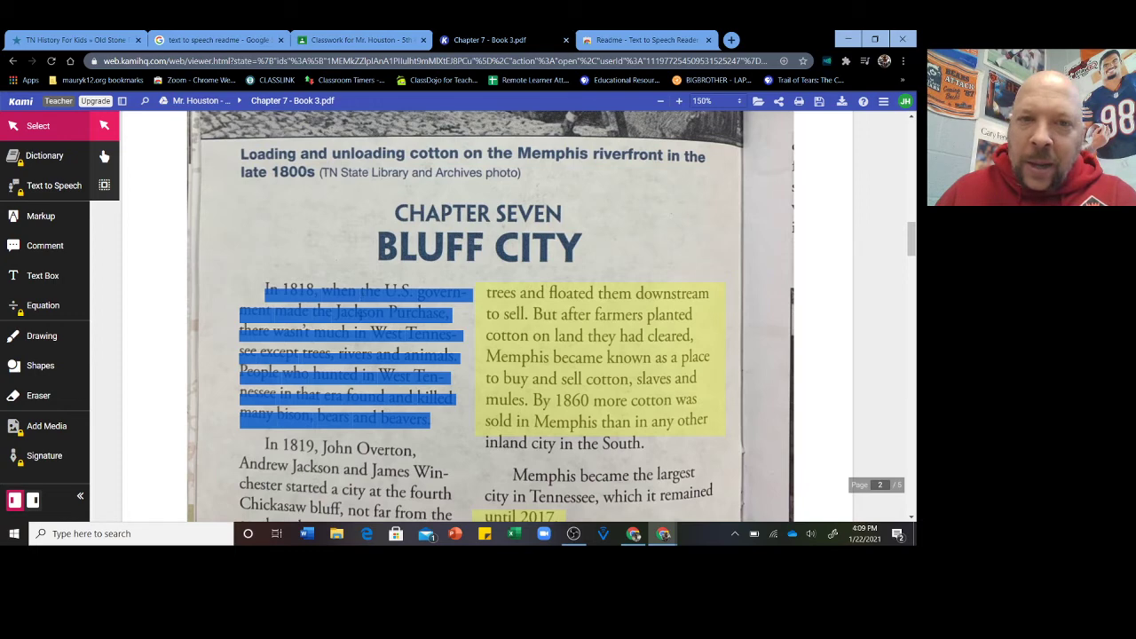
right_click(360, 317)
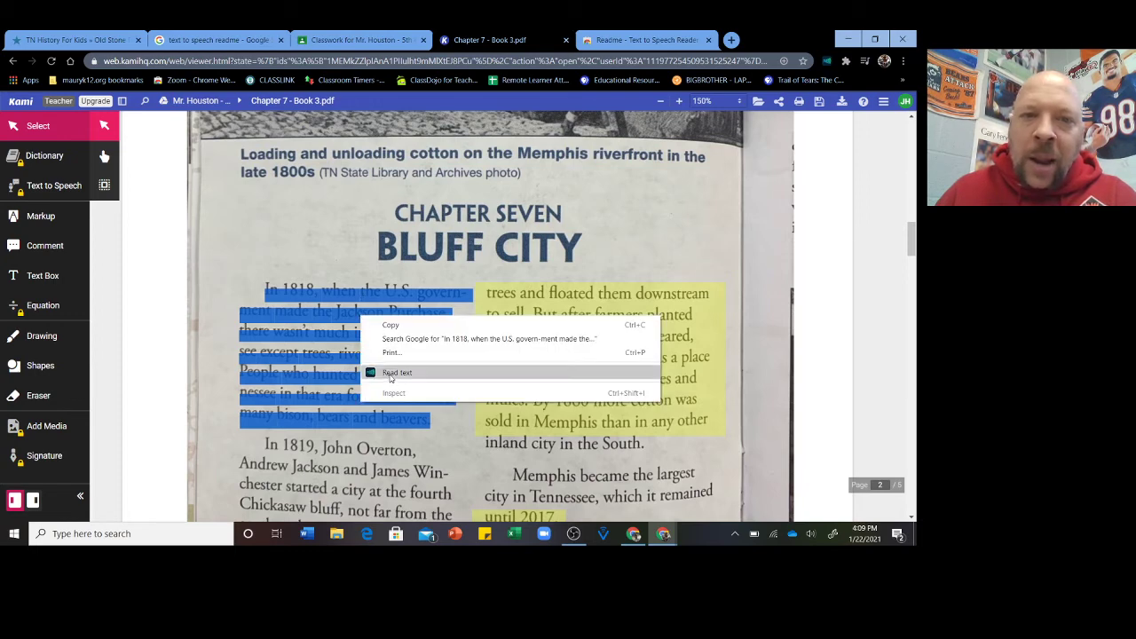
left_click(388, 374)
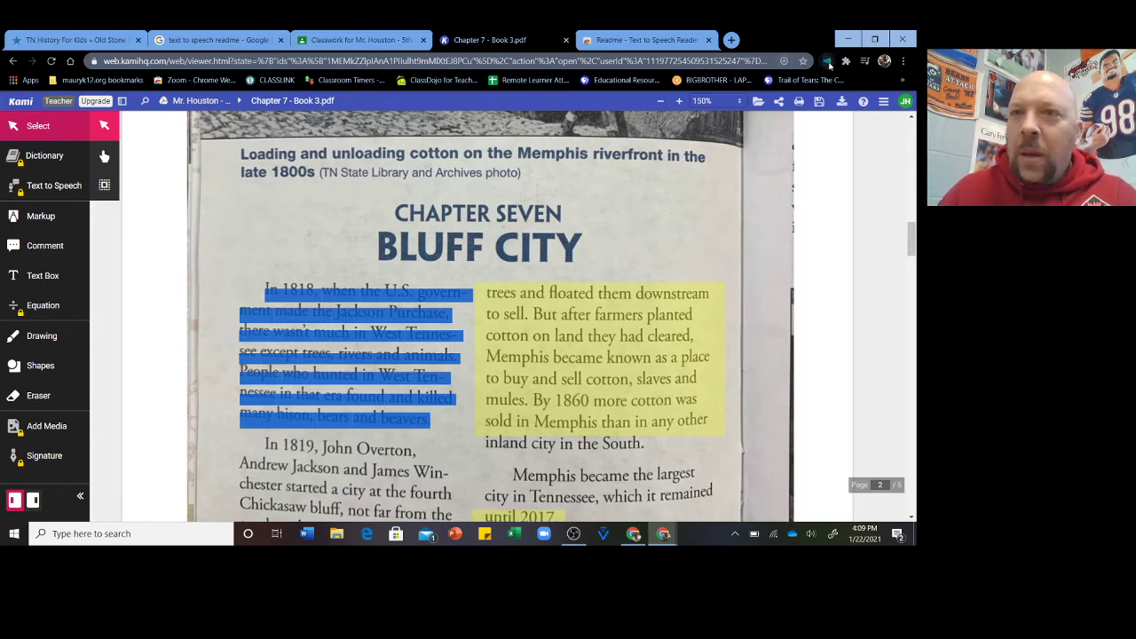
Step: Expand the Readme reader to show the paragraph text and the US English (Benjamin) voice, then deselect
left_click(826, 61)
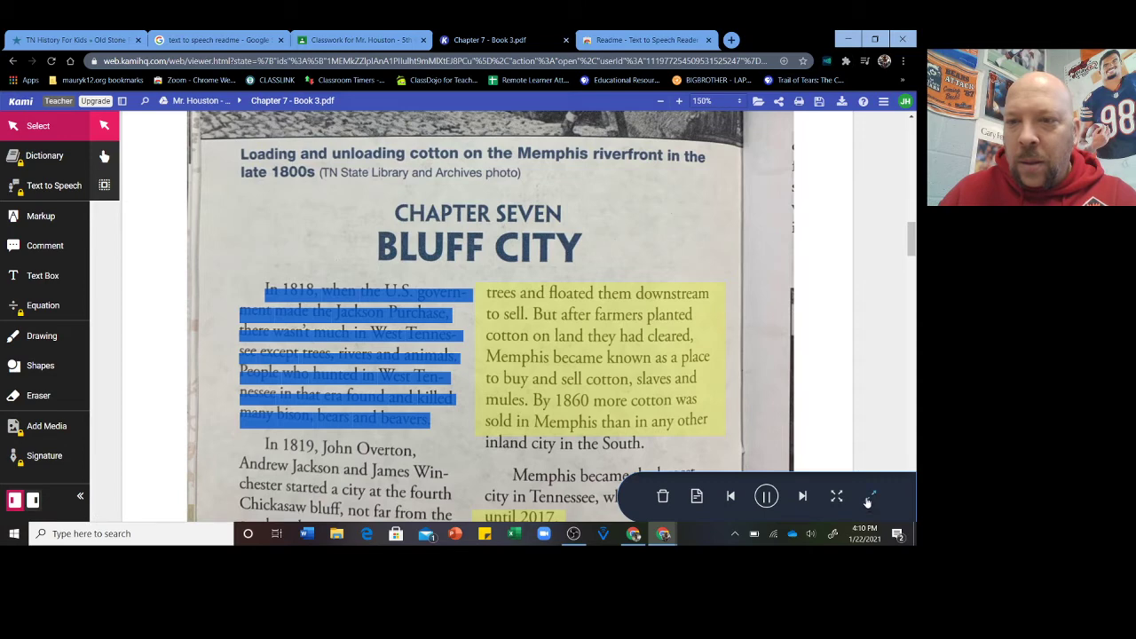
left_click(868, 499)
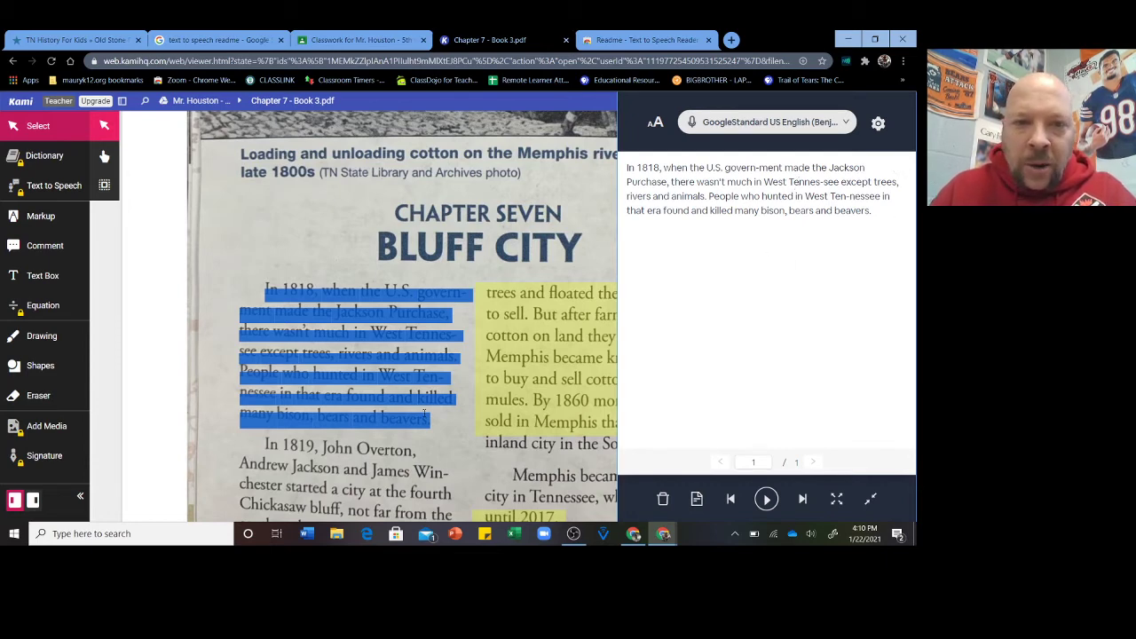
left_click(436, 422)
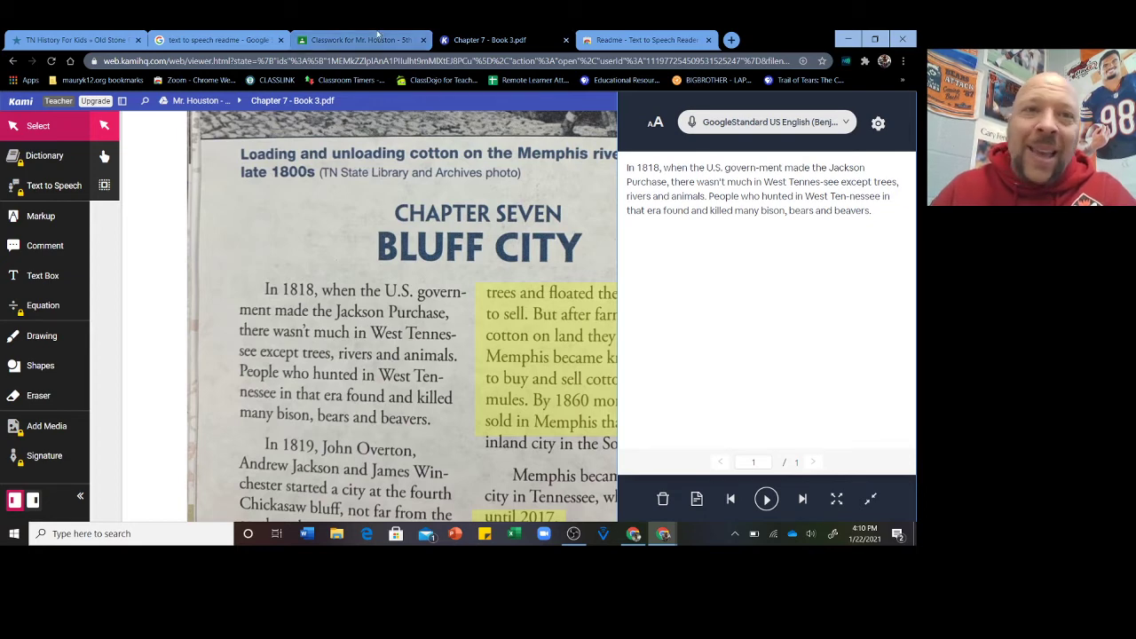
Step: From Classwork, open The American Machine - Book 1 of 3.pdf with Annotate with Kami
left_click(368, 39)
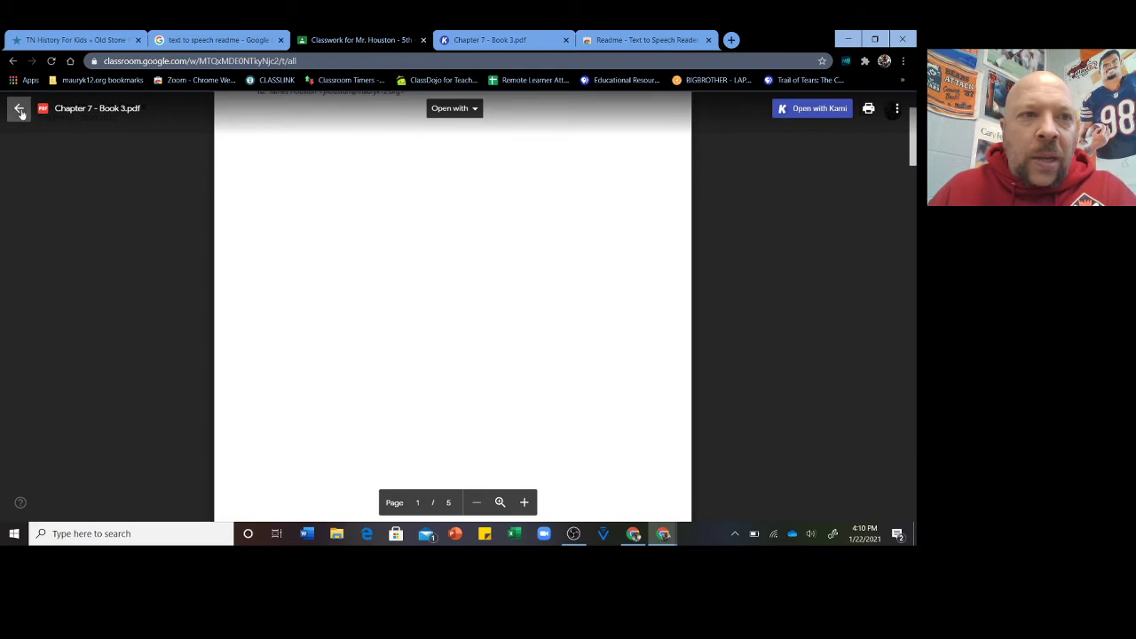
left_click(19, 108)
left_click(410, 352)
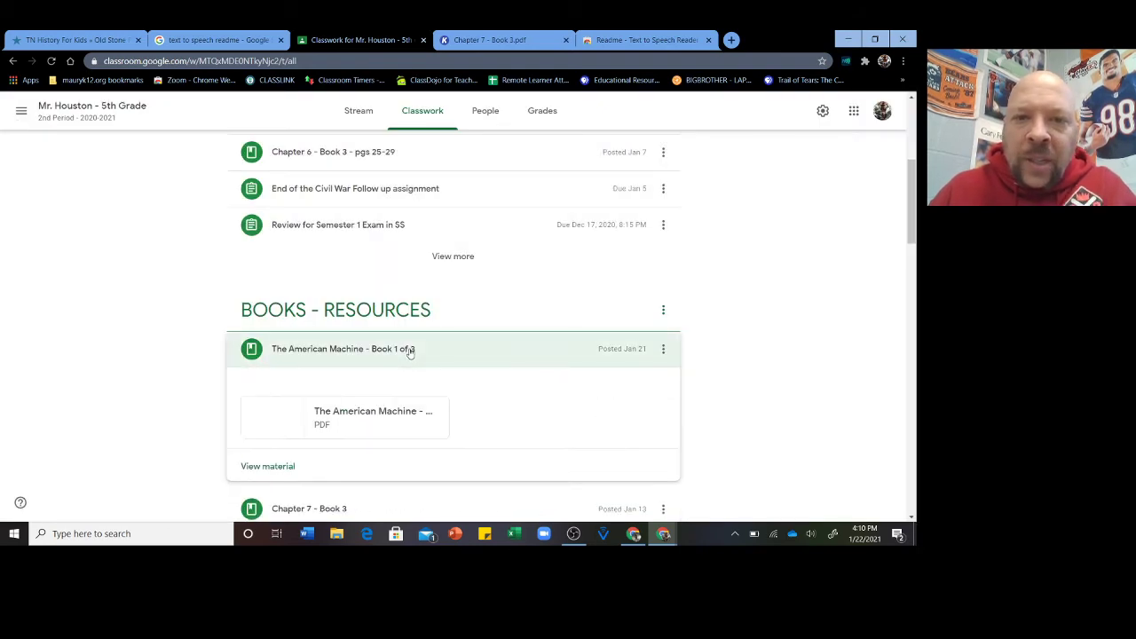
left_click(366, 420)
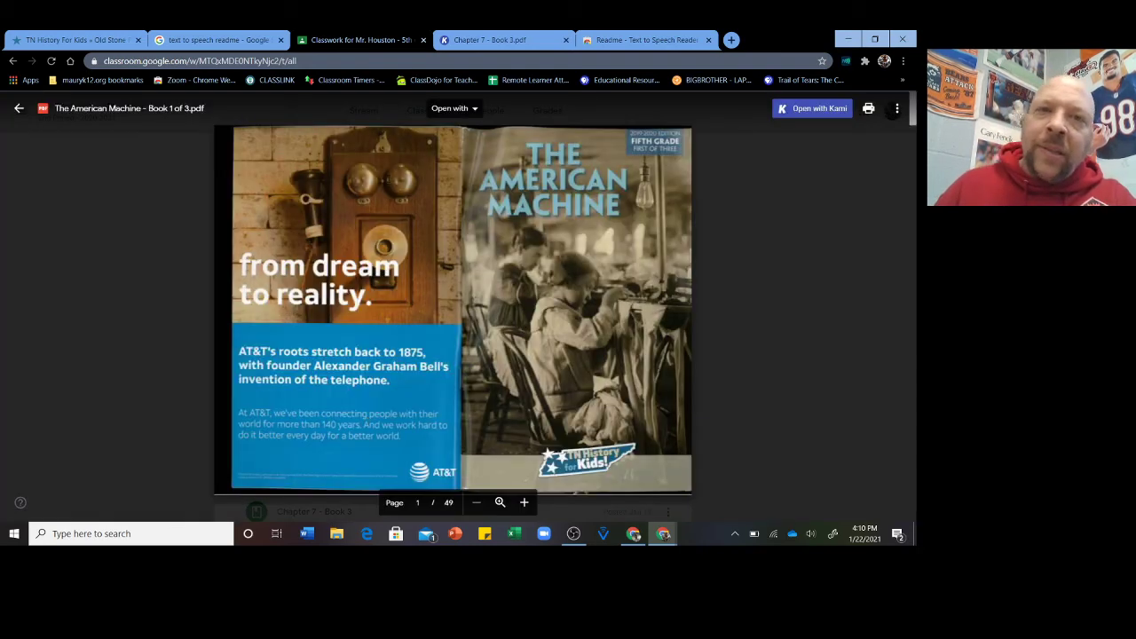
left_click(450, 108)
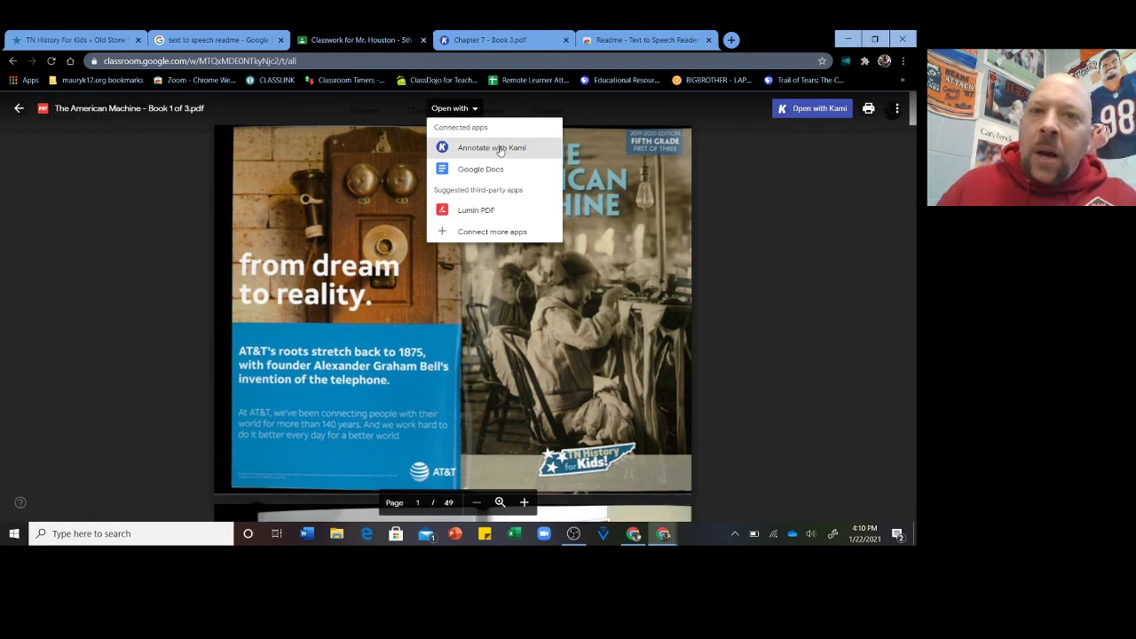
left_click(500, 149)
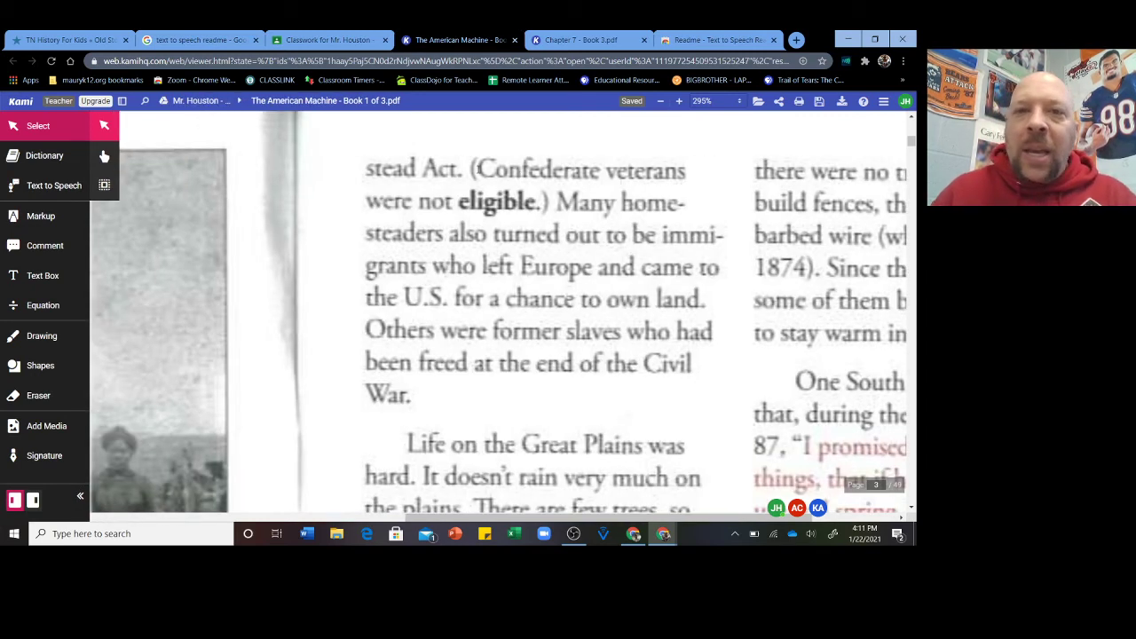
Step: Read aloud the homesteader passage from 'Confederate veterans' to 'Civil War' and show it in the Readme panel
left_click_drag(480, 170, 514, 405)
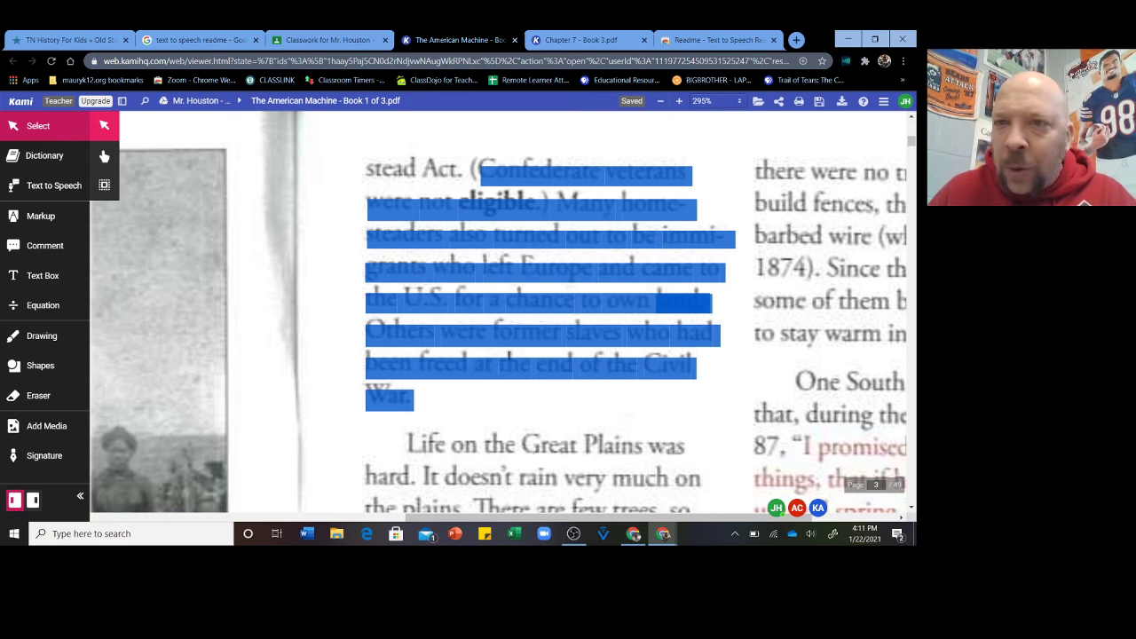
right_click(526, 236)
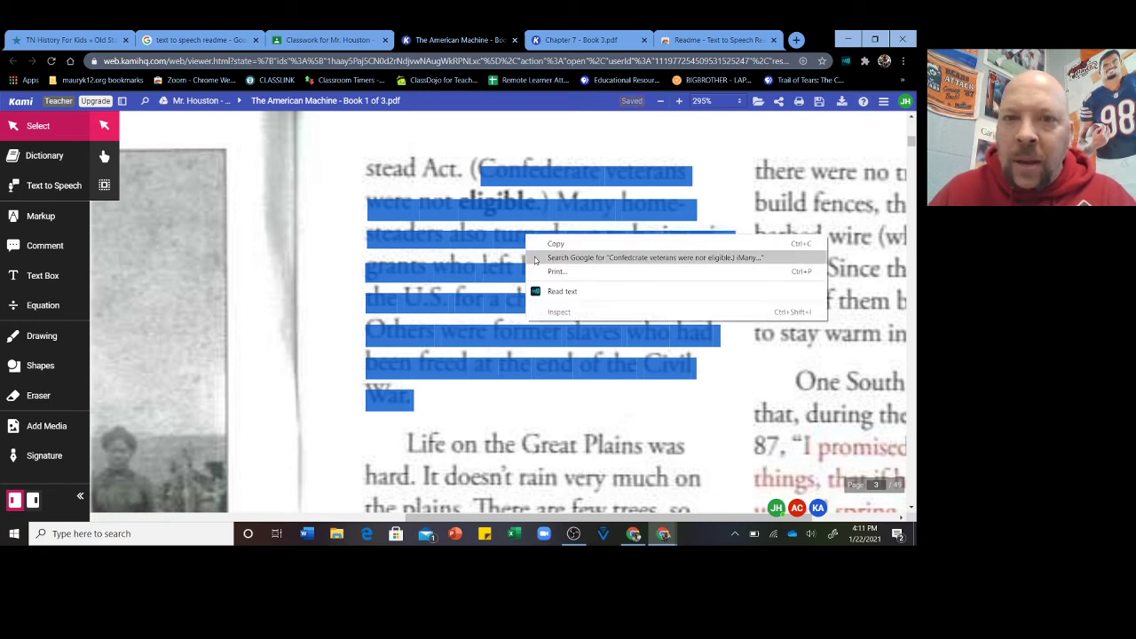
left_click(559, 292)
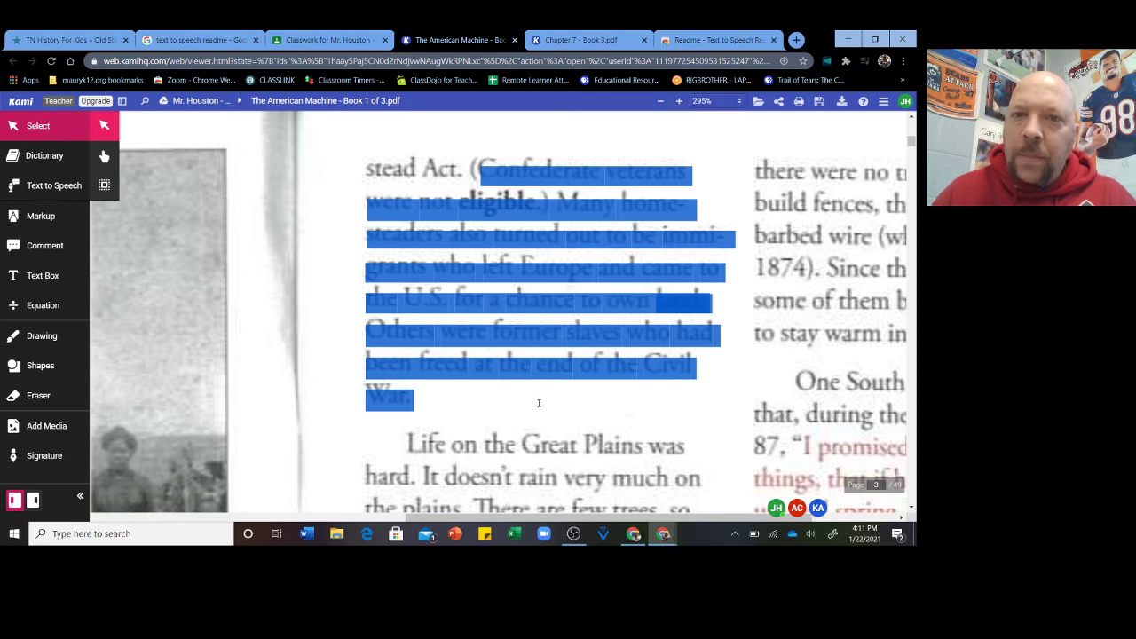
left_click(845, 61)
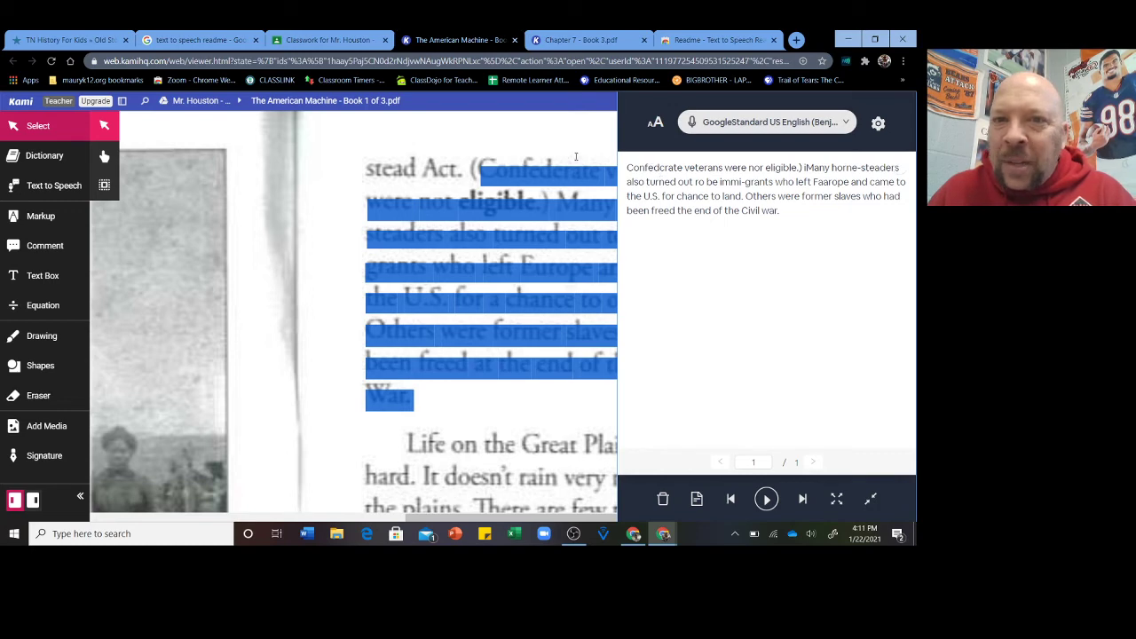
left_click(577, 147)
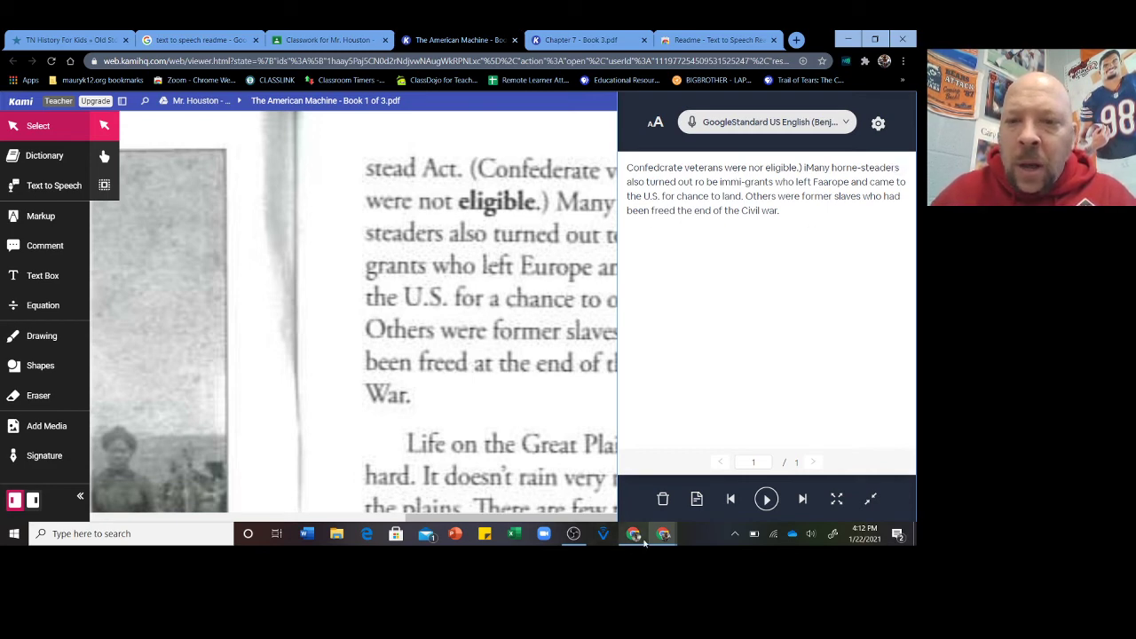
Step: Have Socrative's quiz question 1 and its answer choices read aloud, then return to OBS Studio
left_click(627, 534)
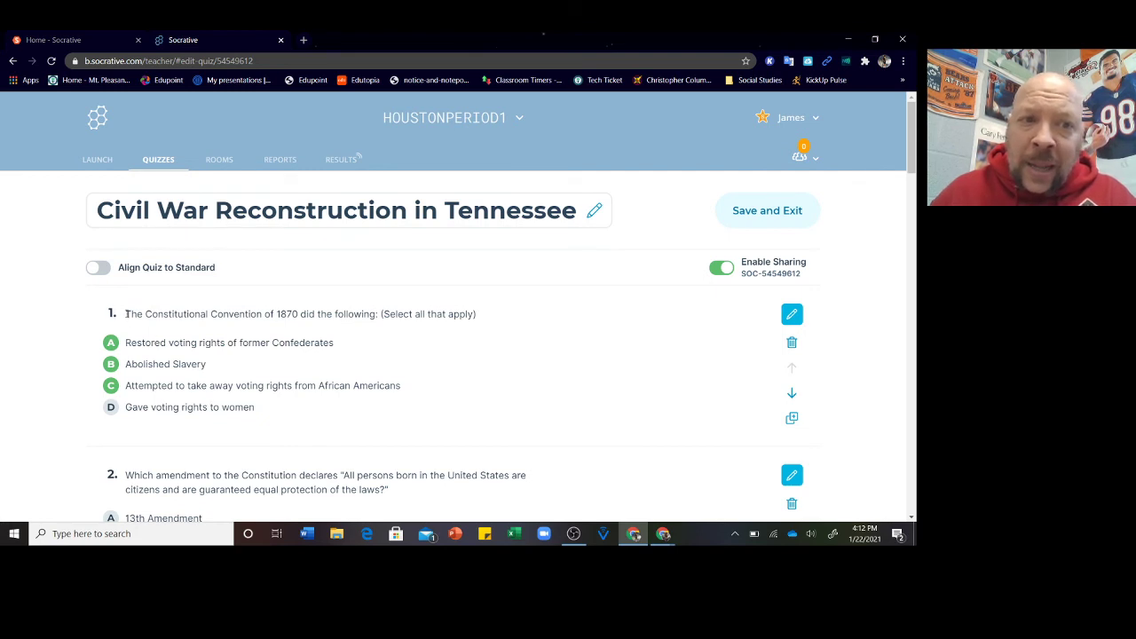
left_click_drag(124, 314, 341, 412)
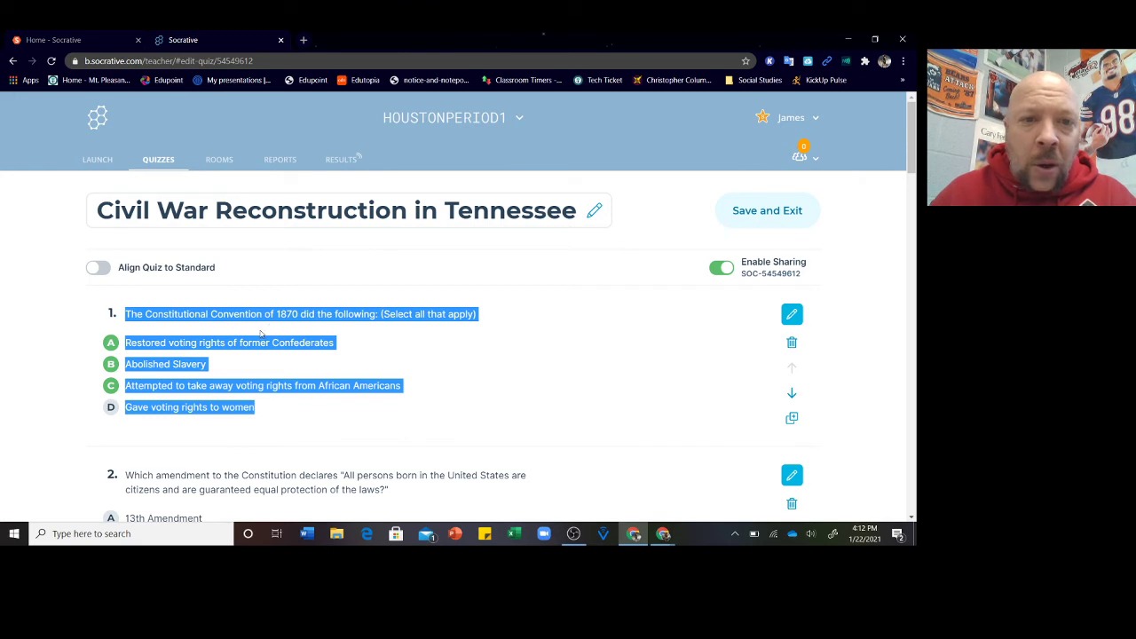
right_click(240, 313)
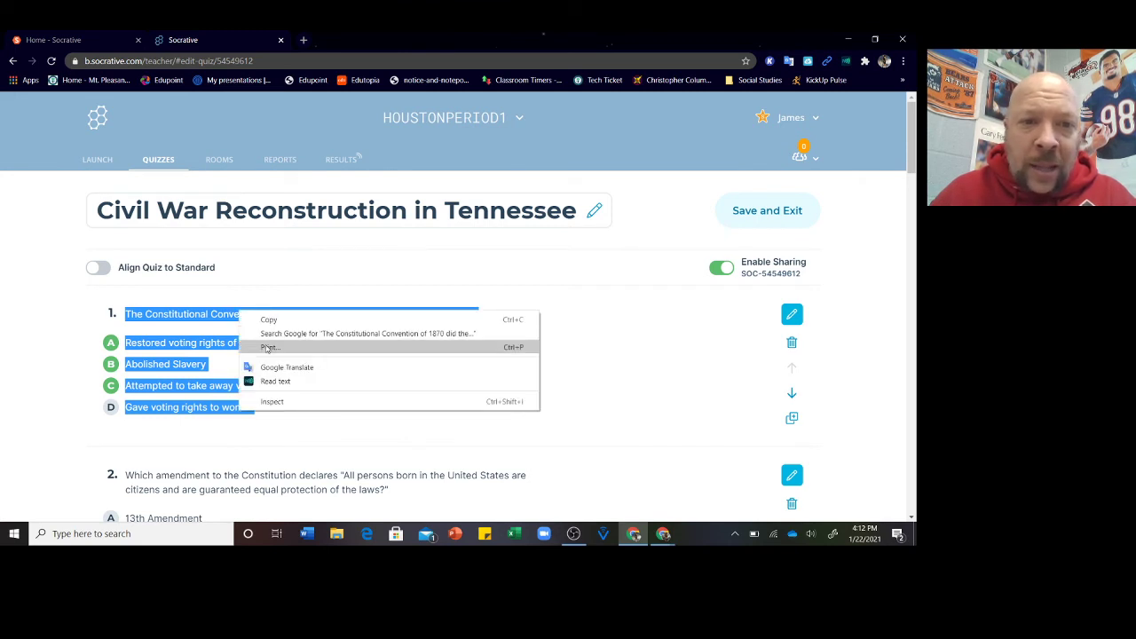
left_click(275, 380)
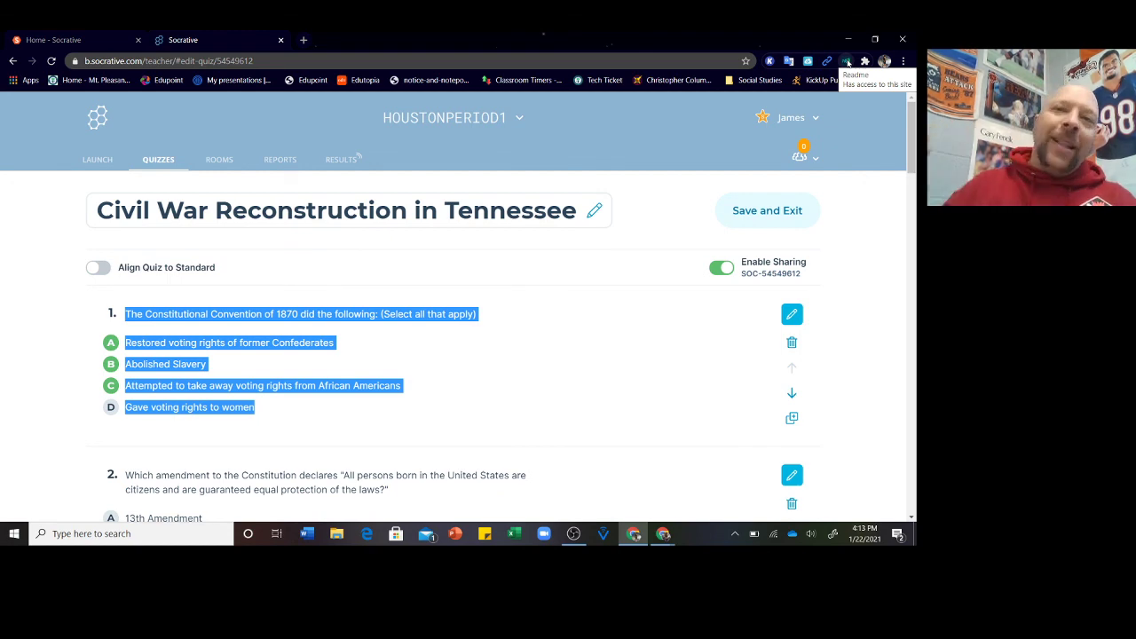
left_click(573, 533)
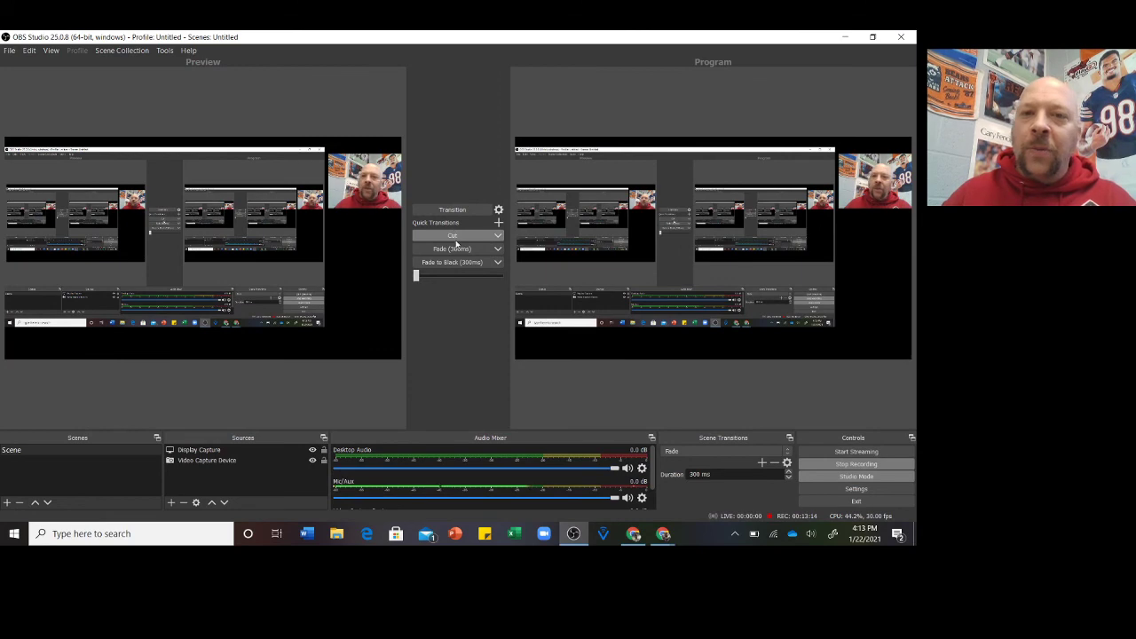